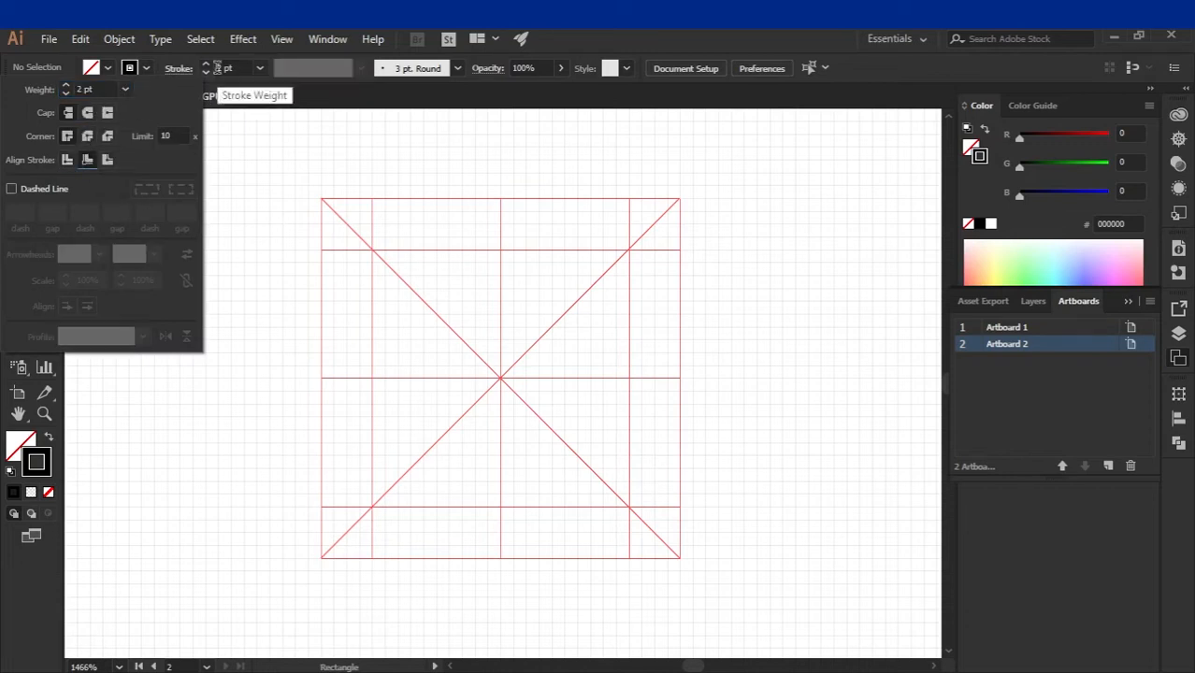
Draw the card's outer rectangle across the icon grid's full width, between the upper and lower horizontal guides, with a 2 pt stroke.
click(179, 69)
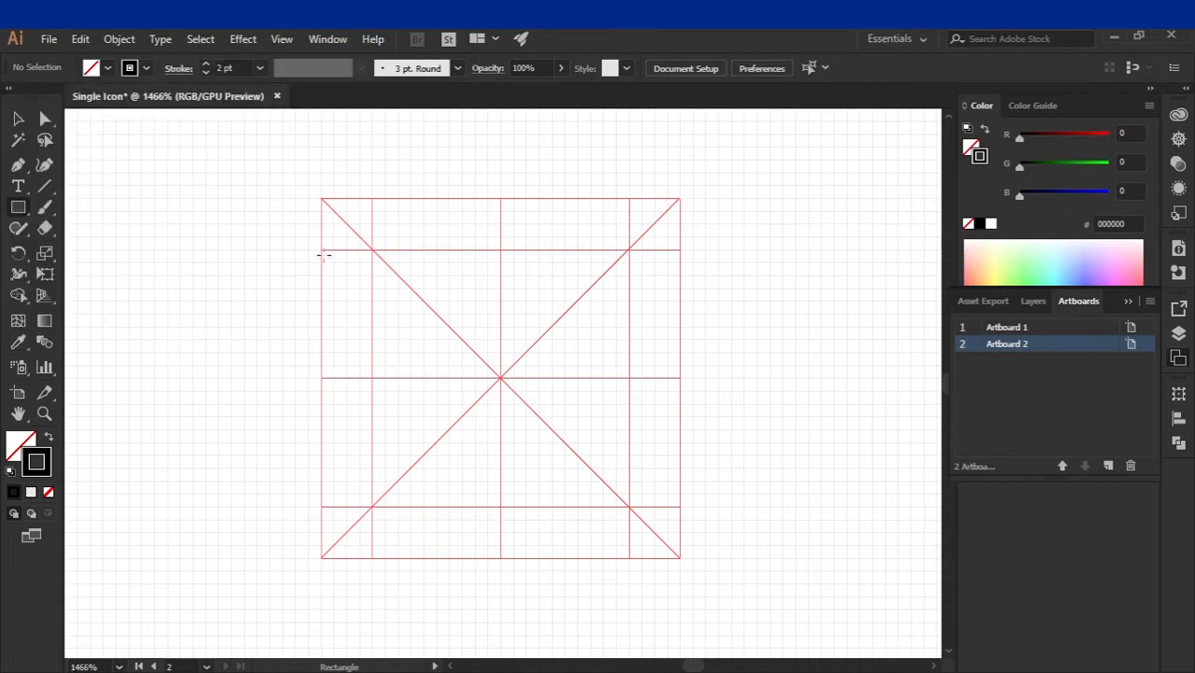
drag(323, 250, 680, 506)
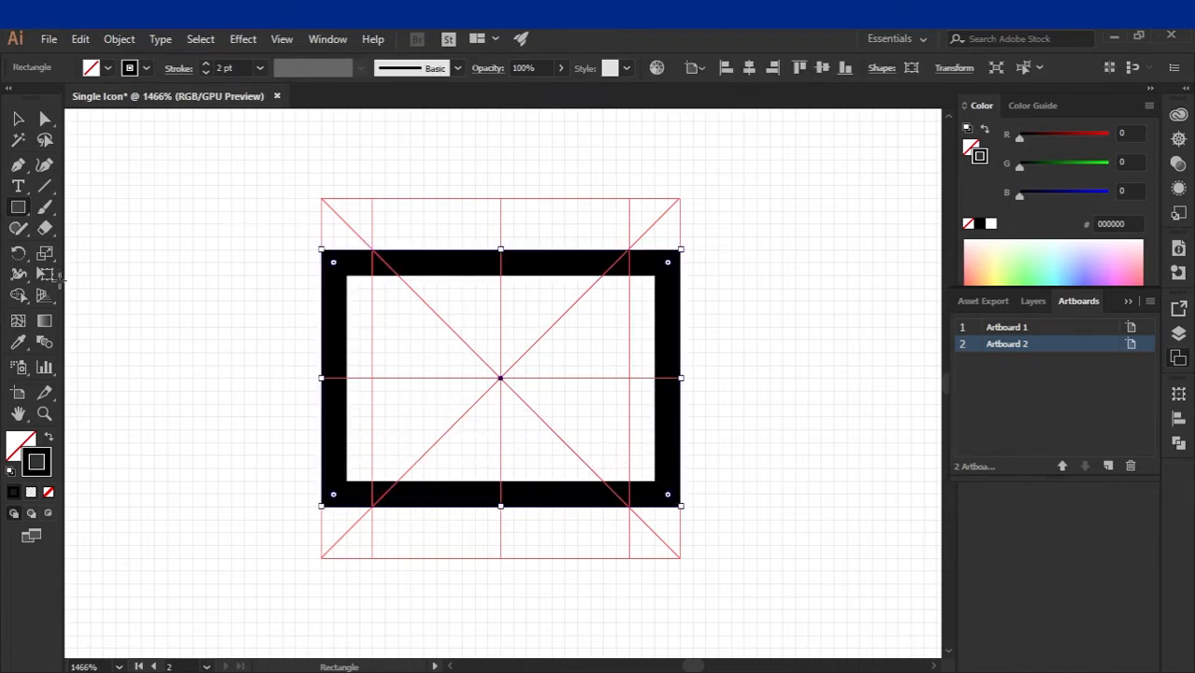
click(17, 121)
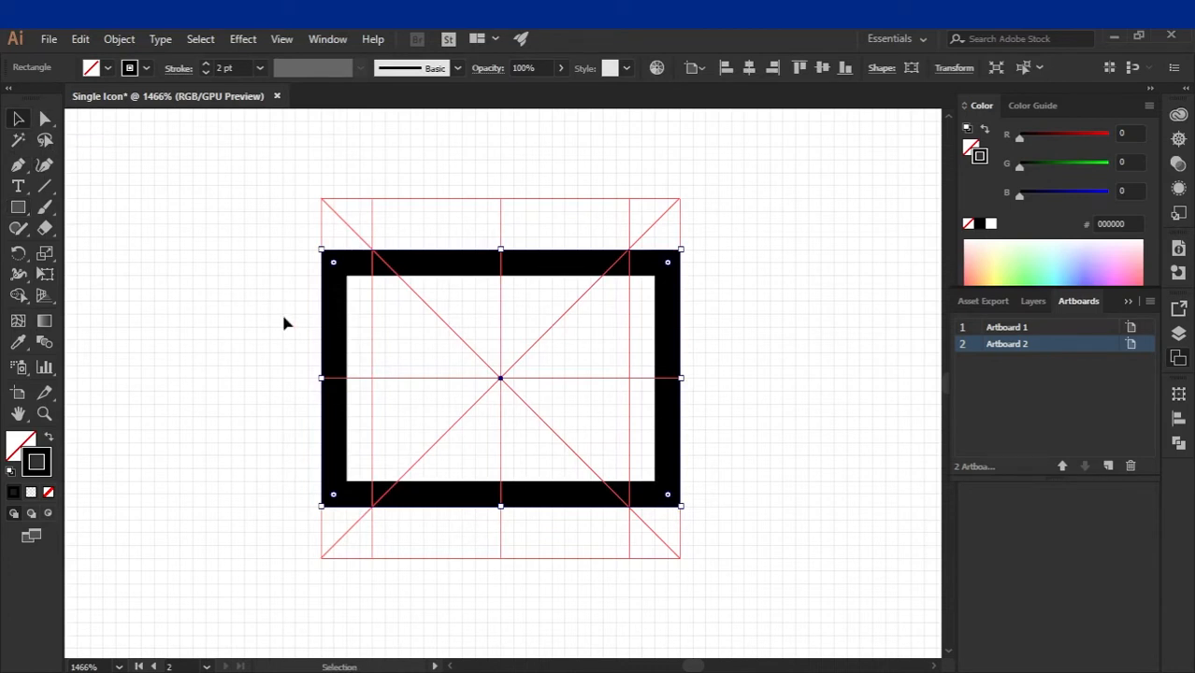
Draw a full-width stripe about four grid squares tall across the card's upper part and nudge it down two grid squares.
click(18, 207)
drag(346, 288, 679, 341)
key(v)
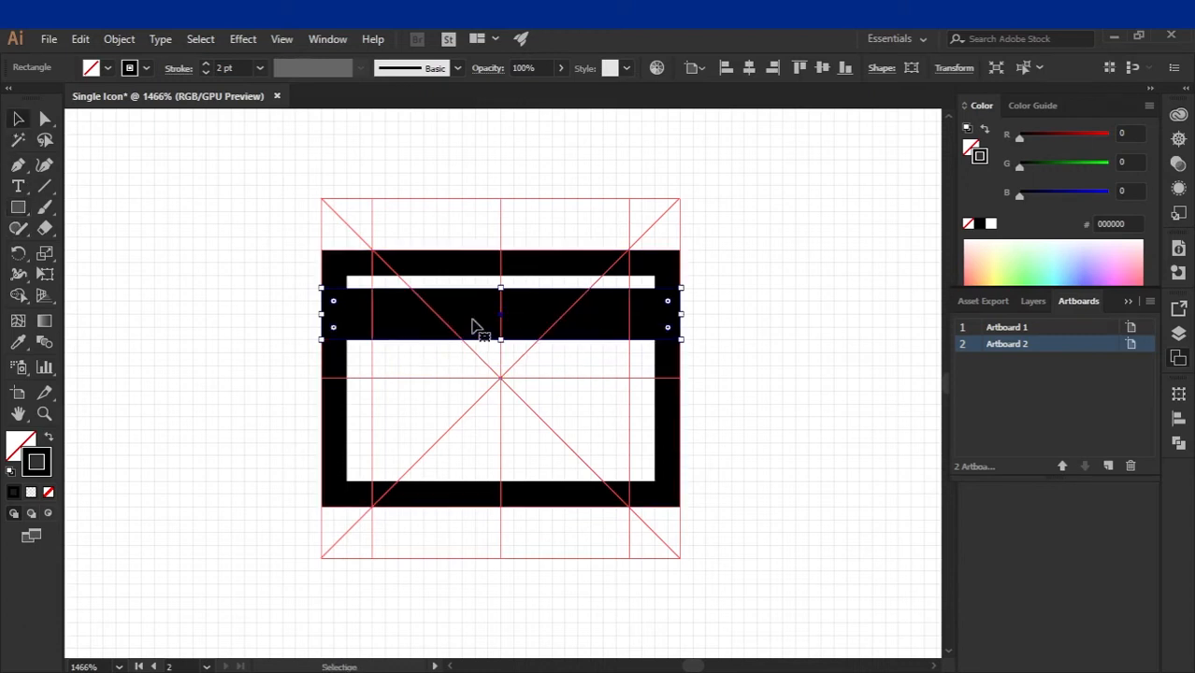
key(Down)
key(Down)
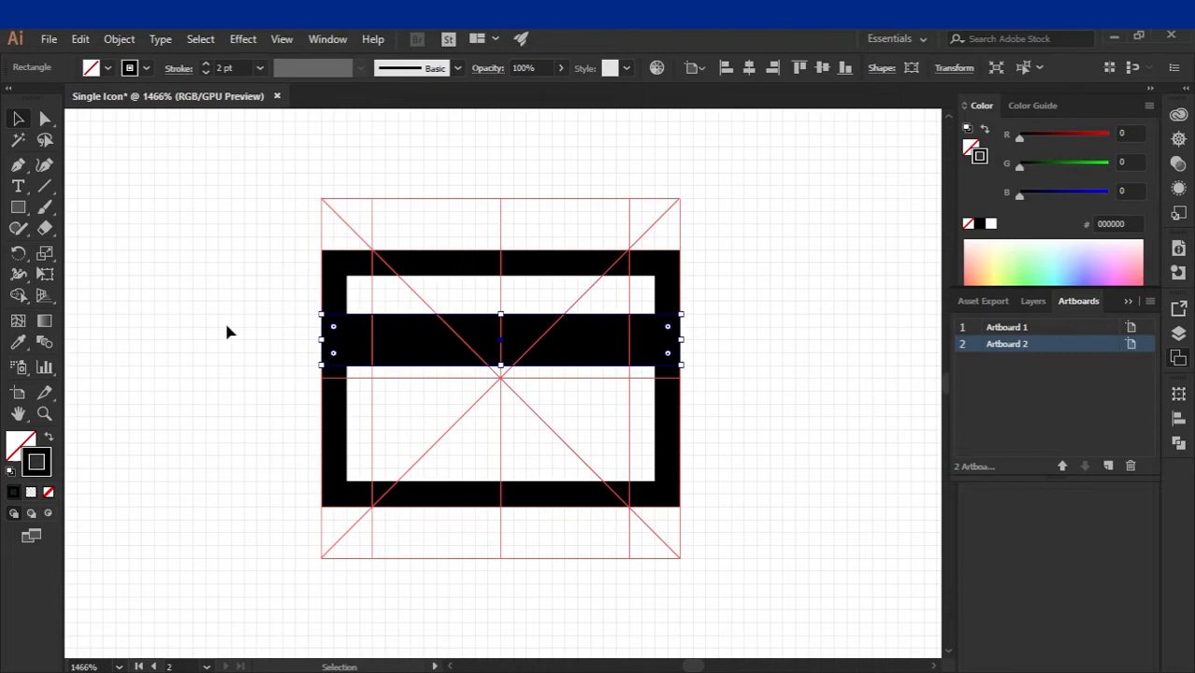
Draw two horizontal Pen lines below the stripe from the inner left guide, about seven and ten grid squares long.
click(18, 166)
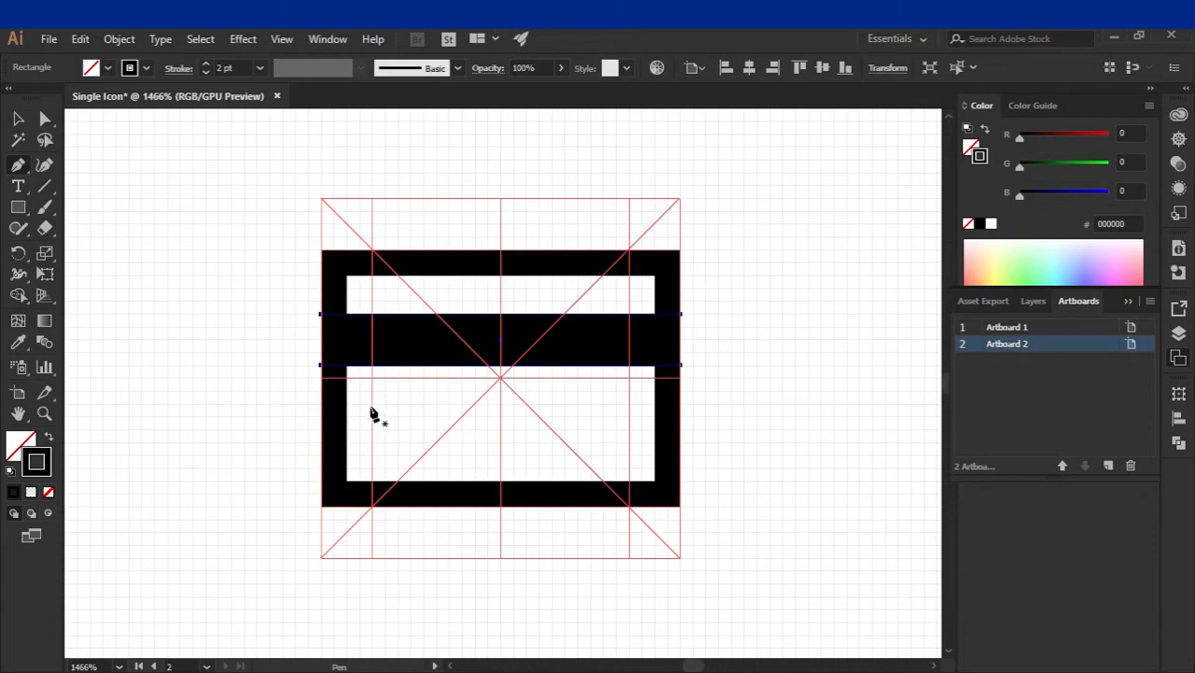
click(372, 404)
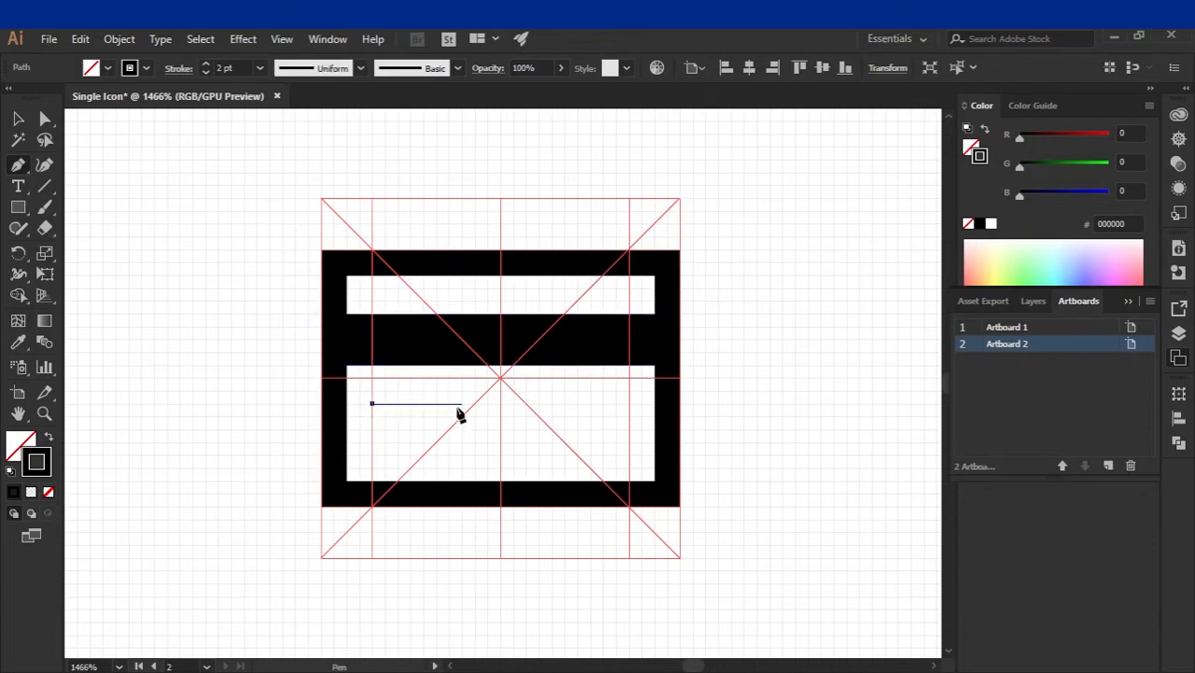
click(461, 404)
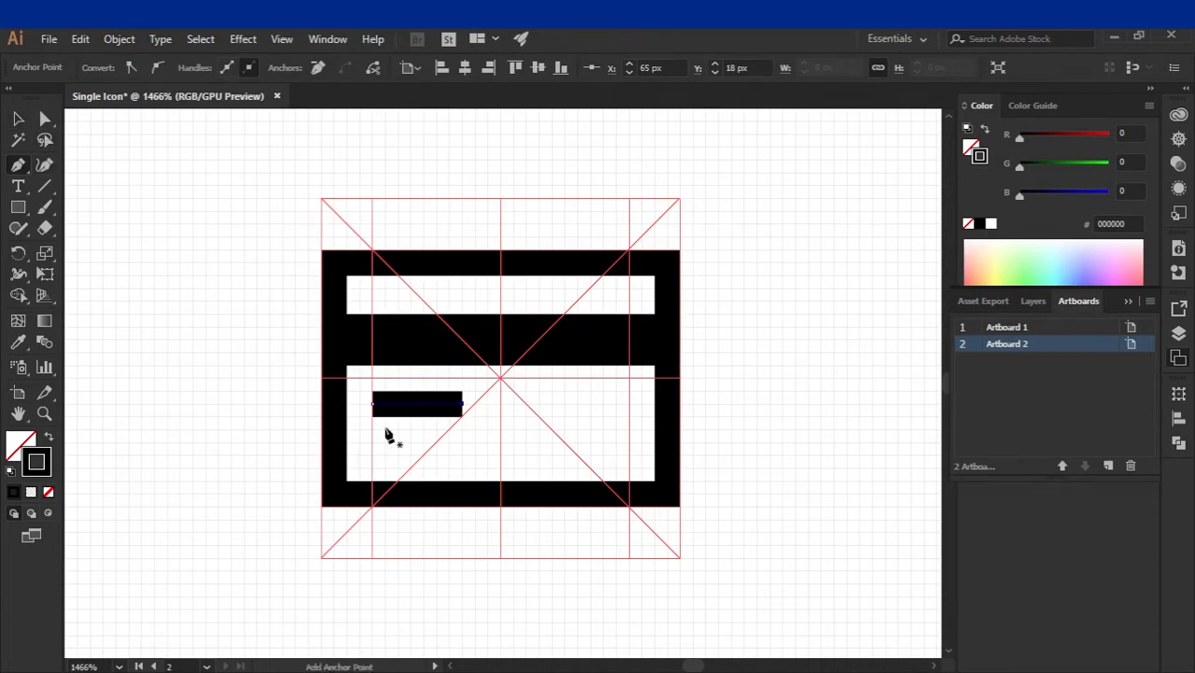
click(372, 442)
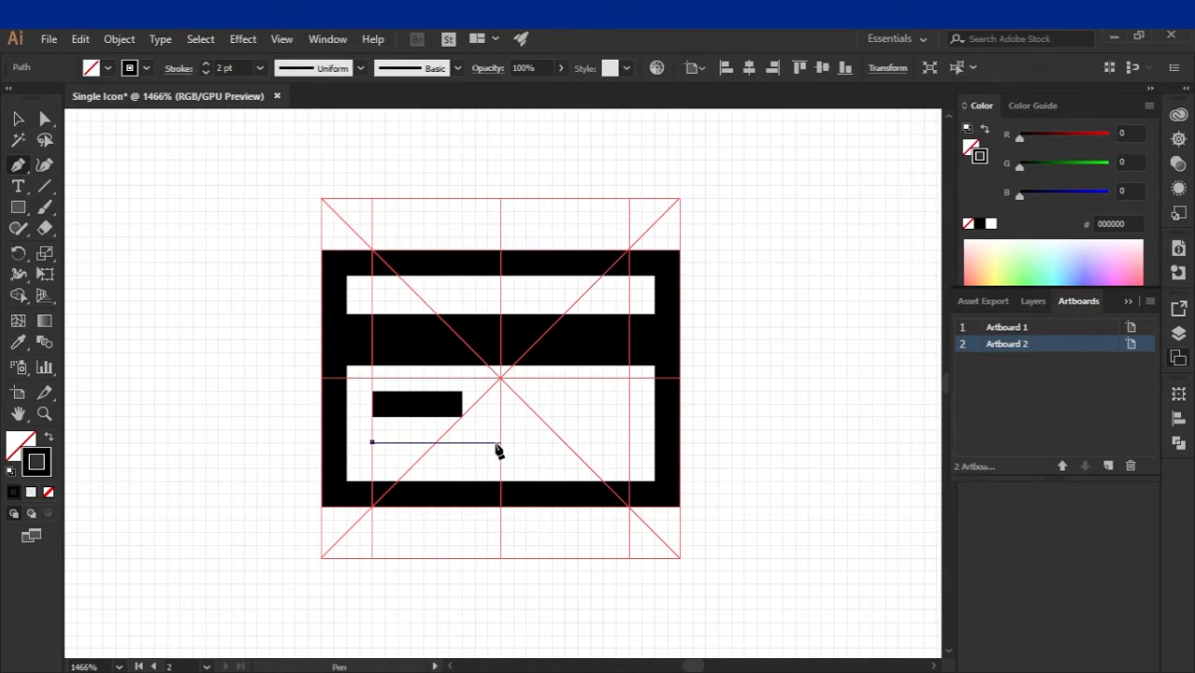
click(499, 443)
key(v)
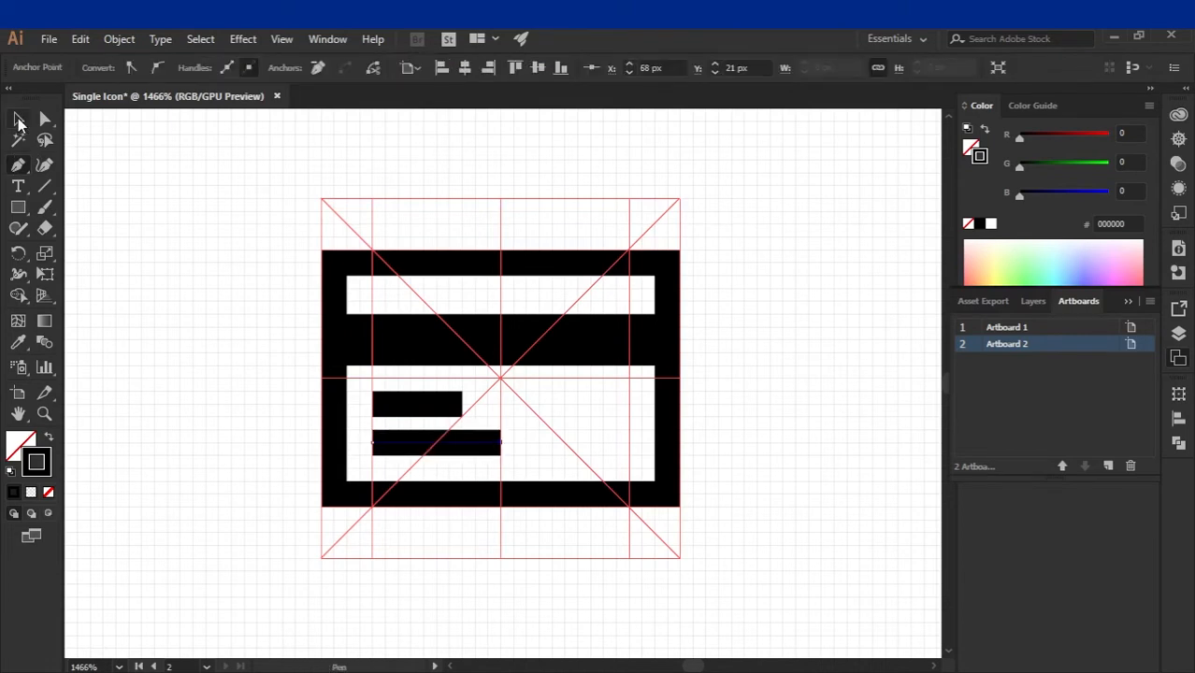
Give both short horizontal lines round stroke caps.
drag(366, 393, 419, 454)
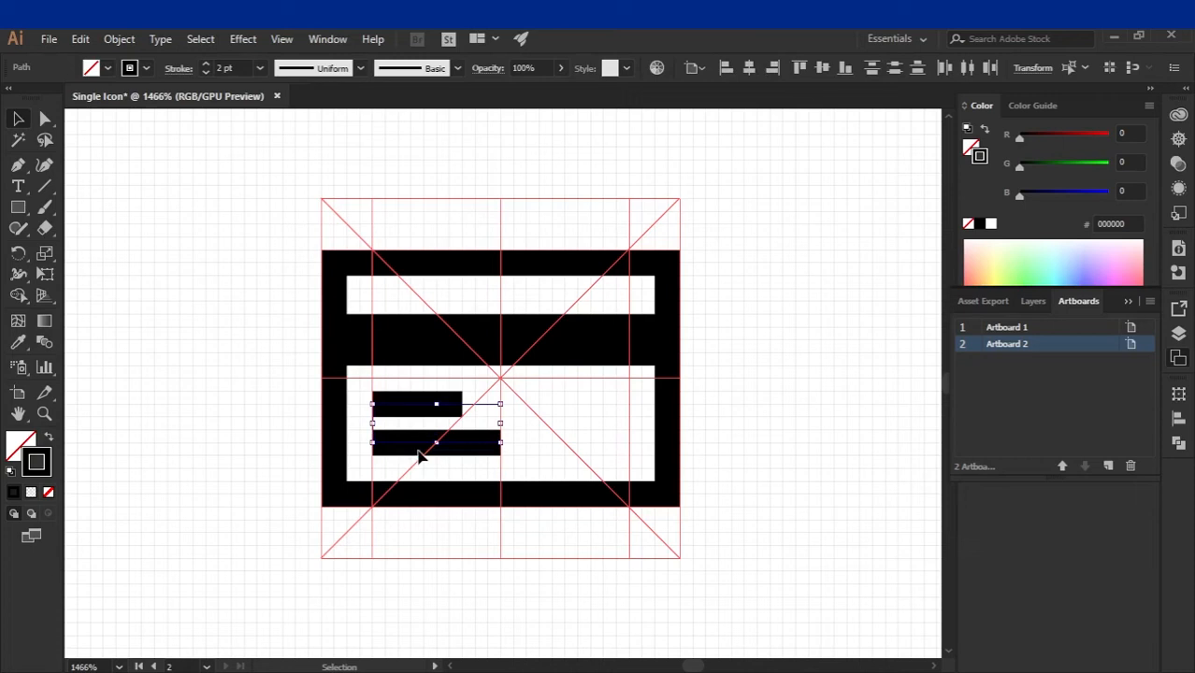
click(177, 69)
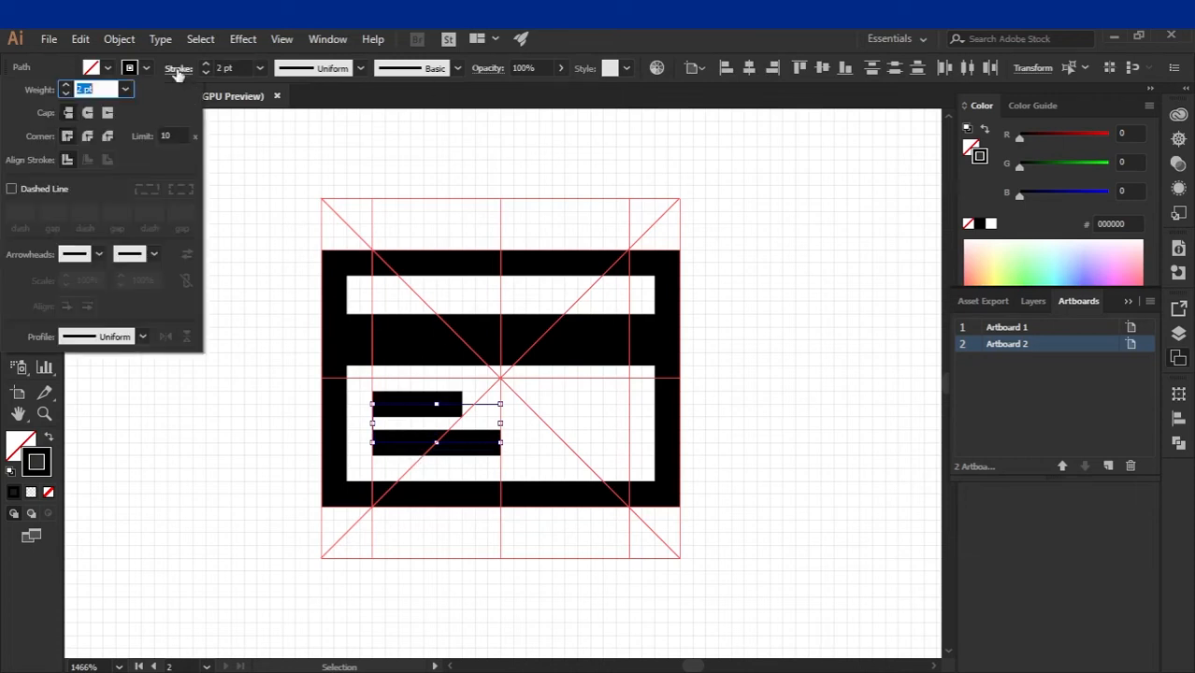
click(87, 112)
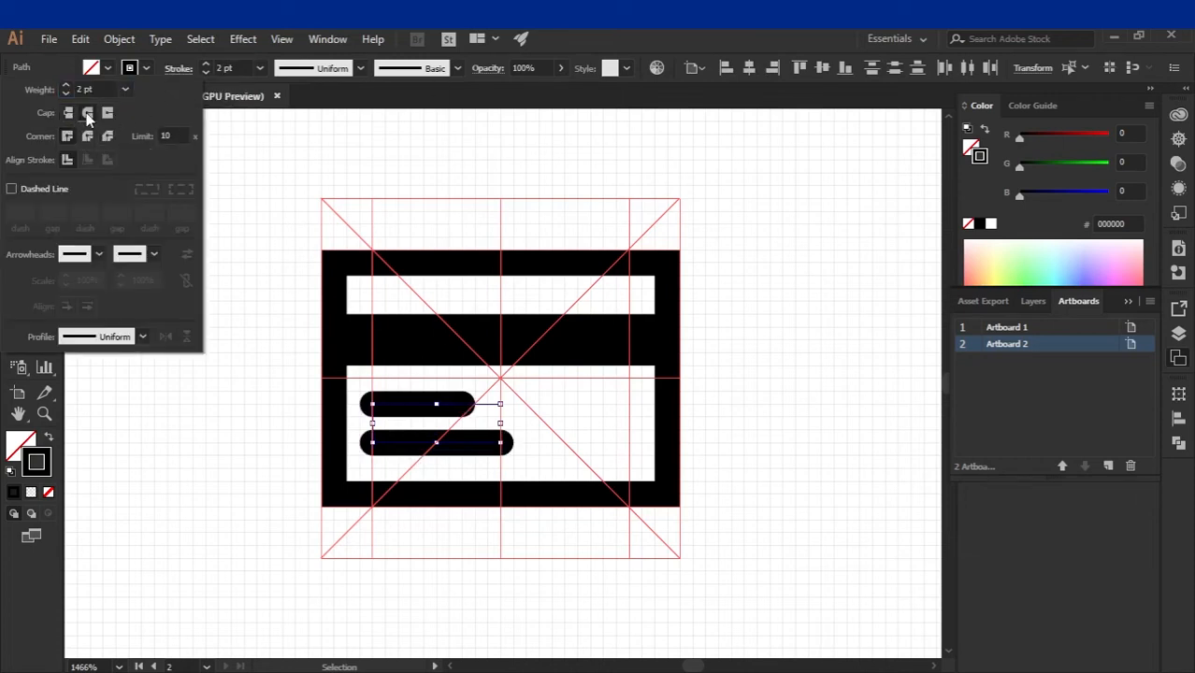
click(500, 428)
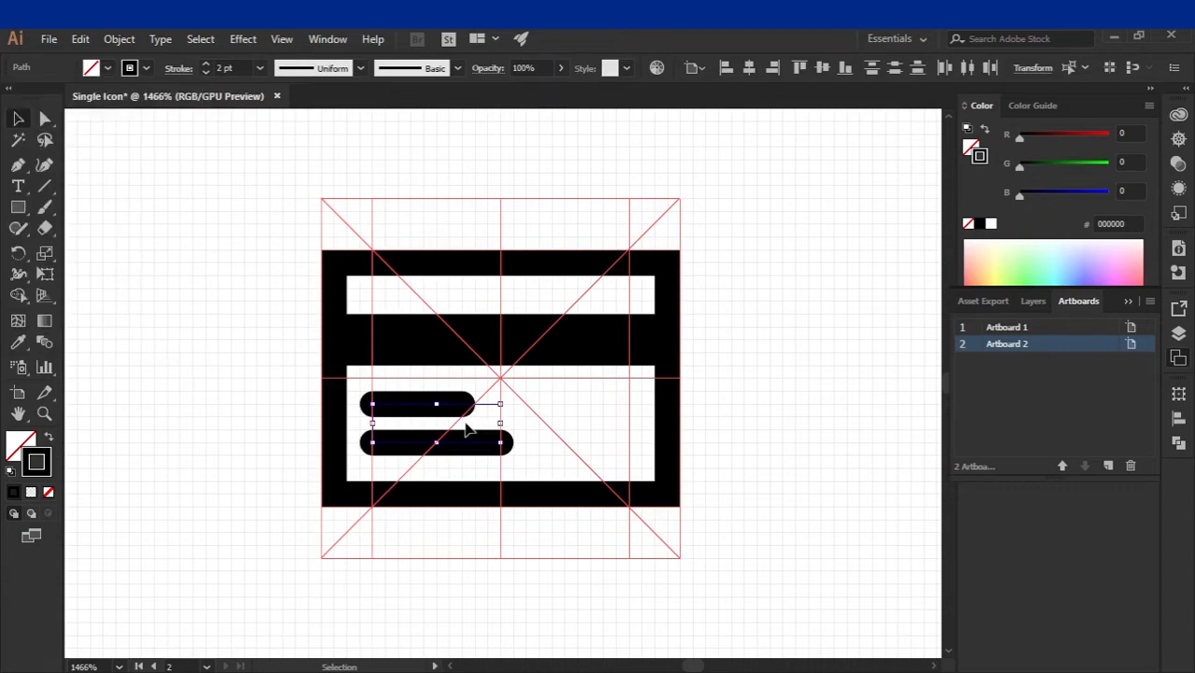
Shorten both rounded lines together from their right ends, making the longer one about three grid squares shorter.
drag(500, 423, 477, 426)
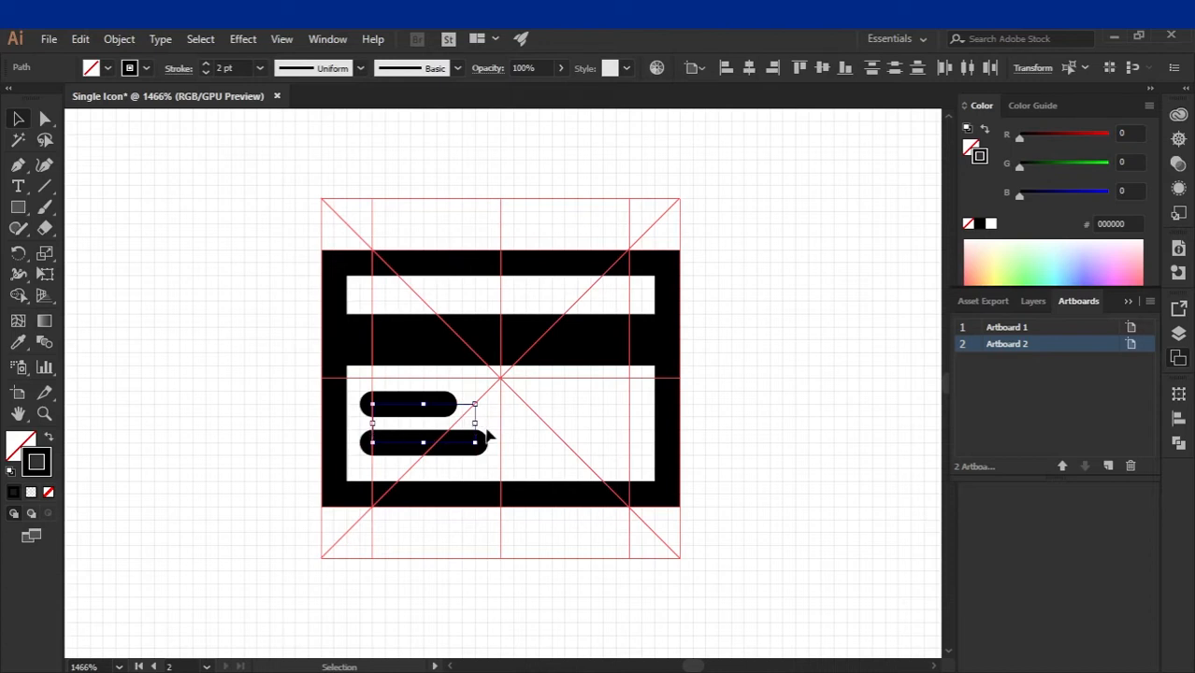
drag(476, 426, 462, 421)
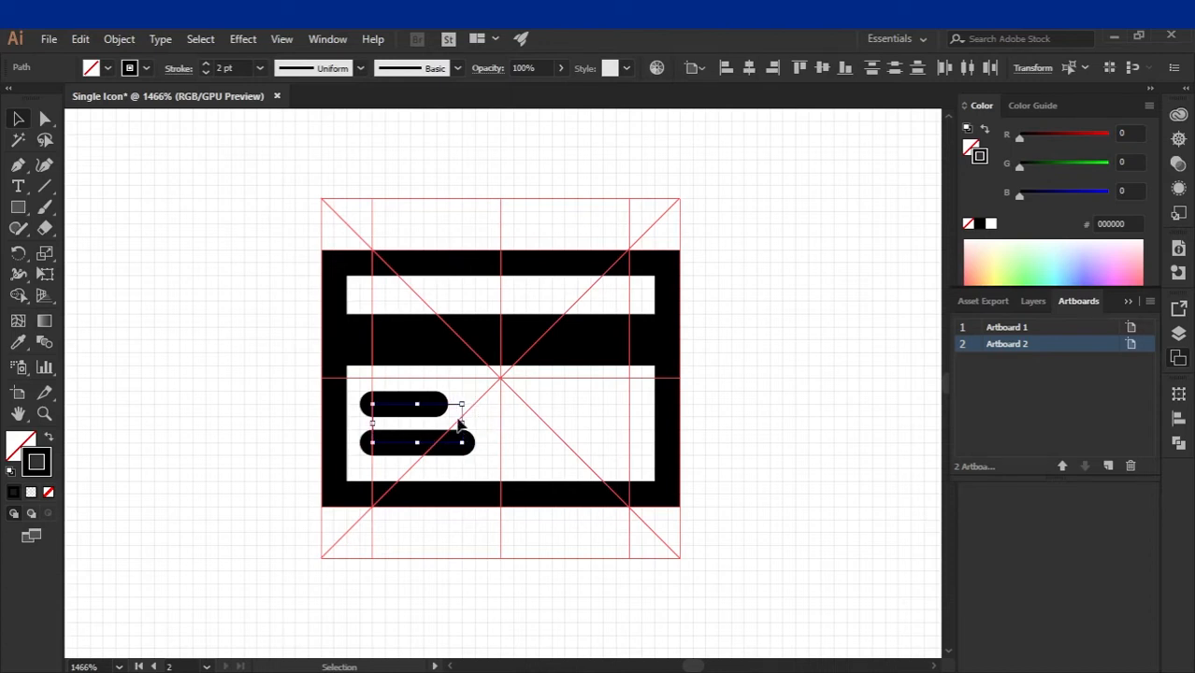
click(283, 417)
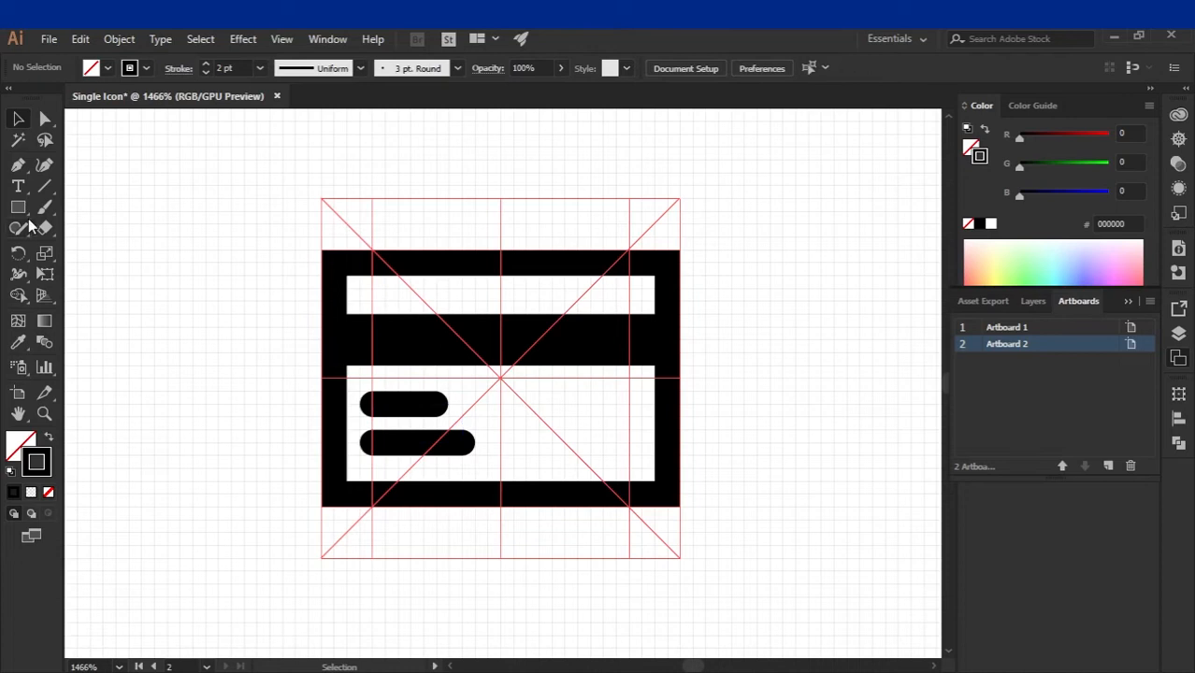
Draw a circle about five grid squares wide in the card's lower right area, with its 2 pt stroke aligned inside.
drag(18, 207, 80, 248)
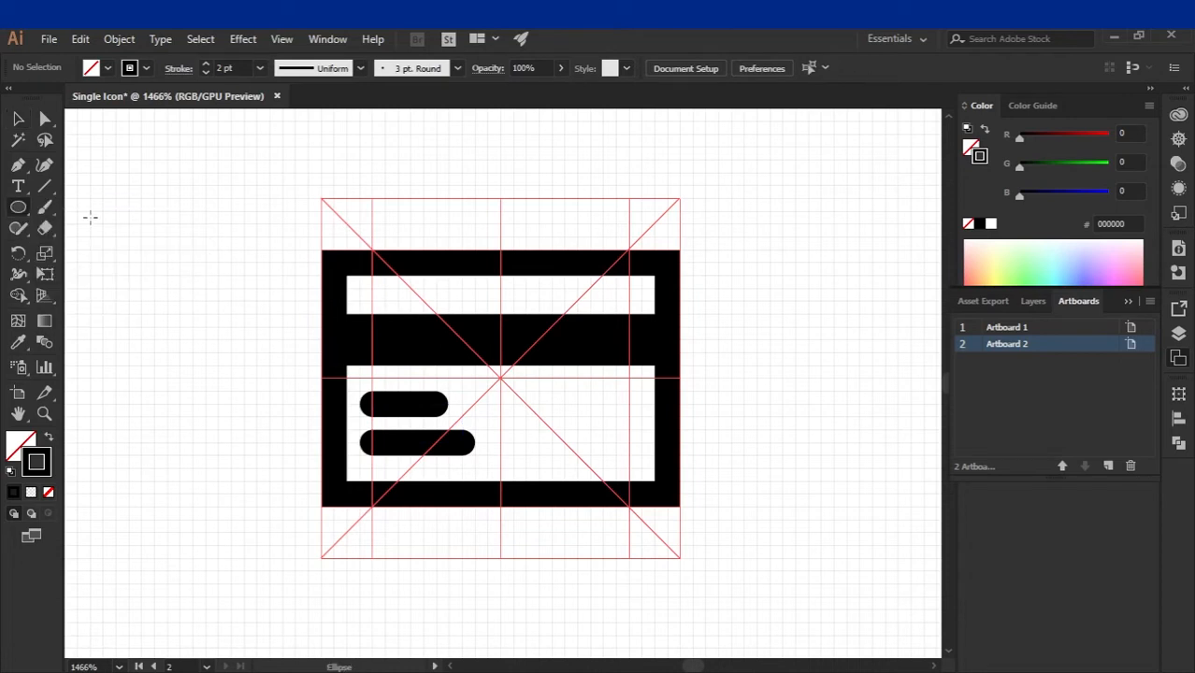
click(178, 68)
click(87, 160)
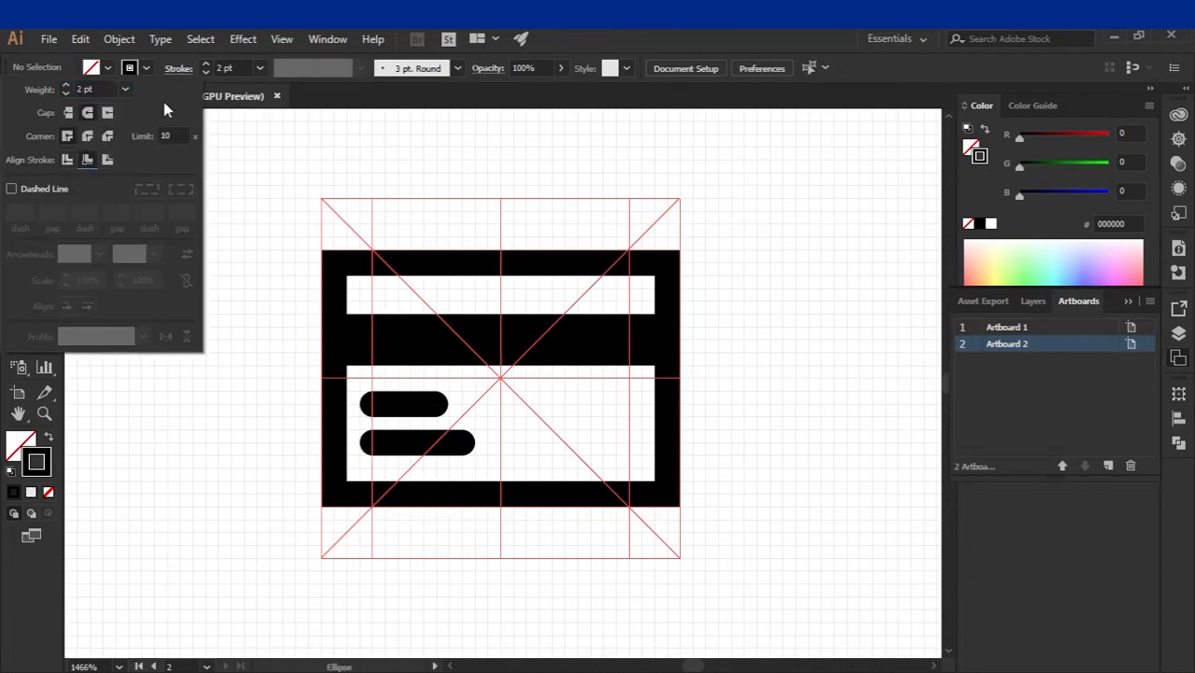
click(179, 68)
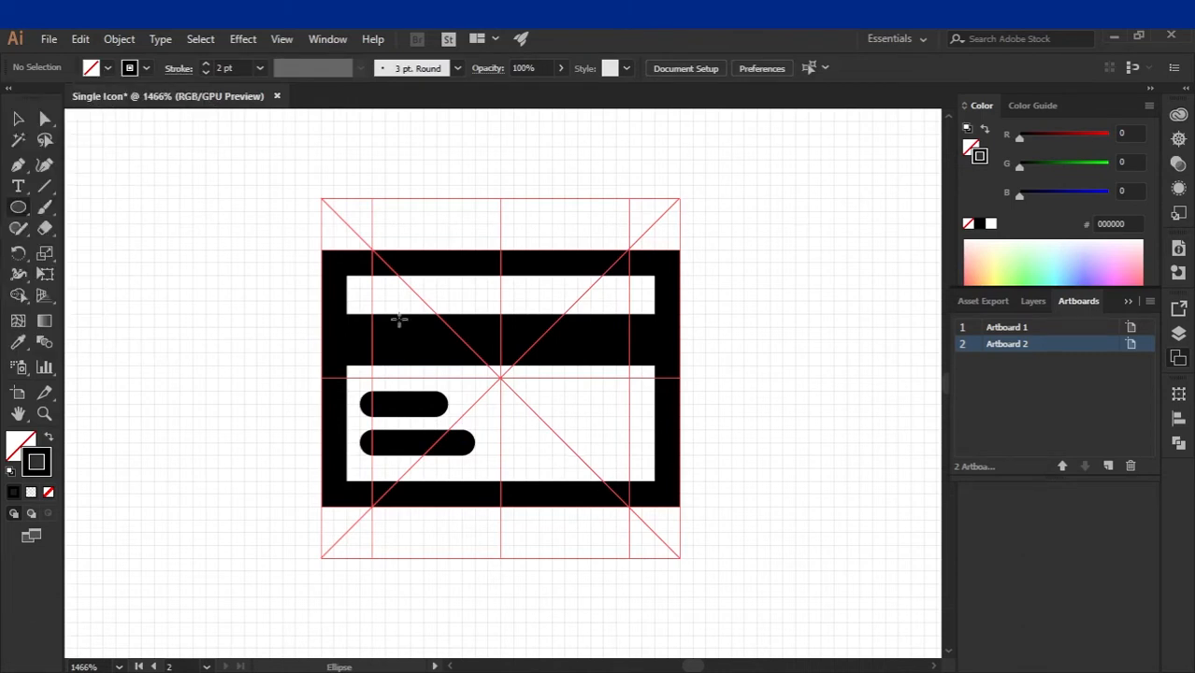
scroll(553, 418, up, 2)
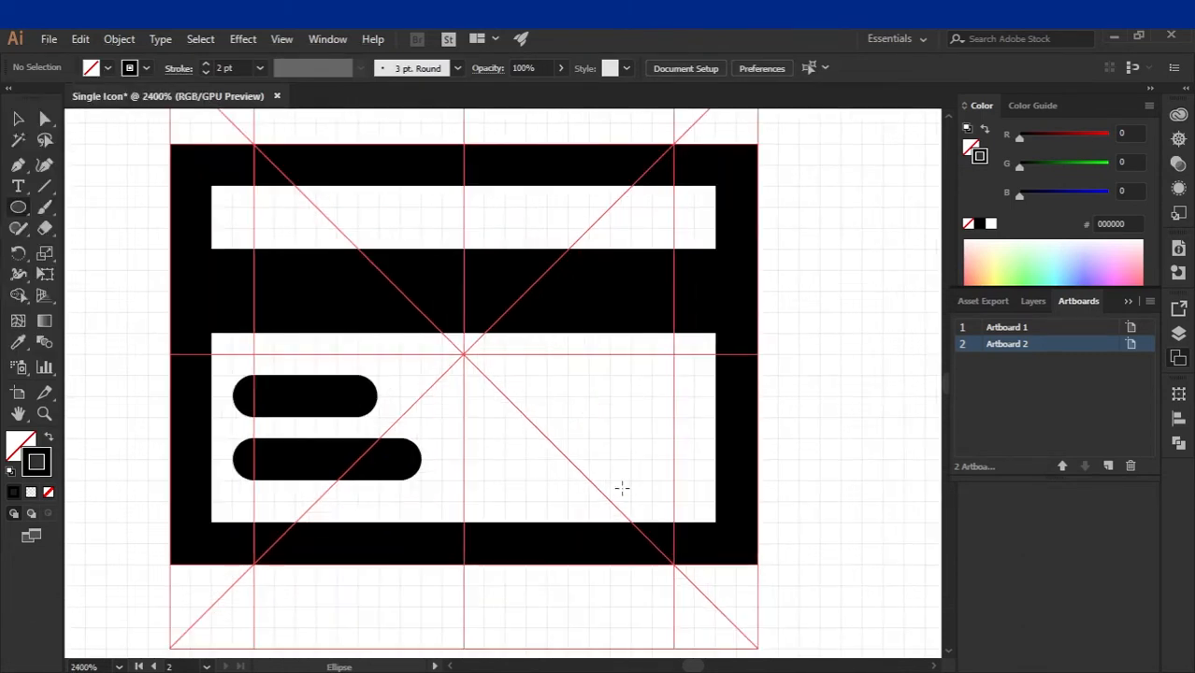
drag(529, 482, 613, 375)
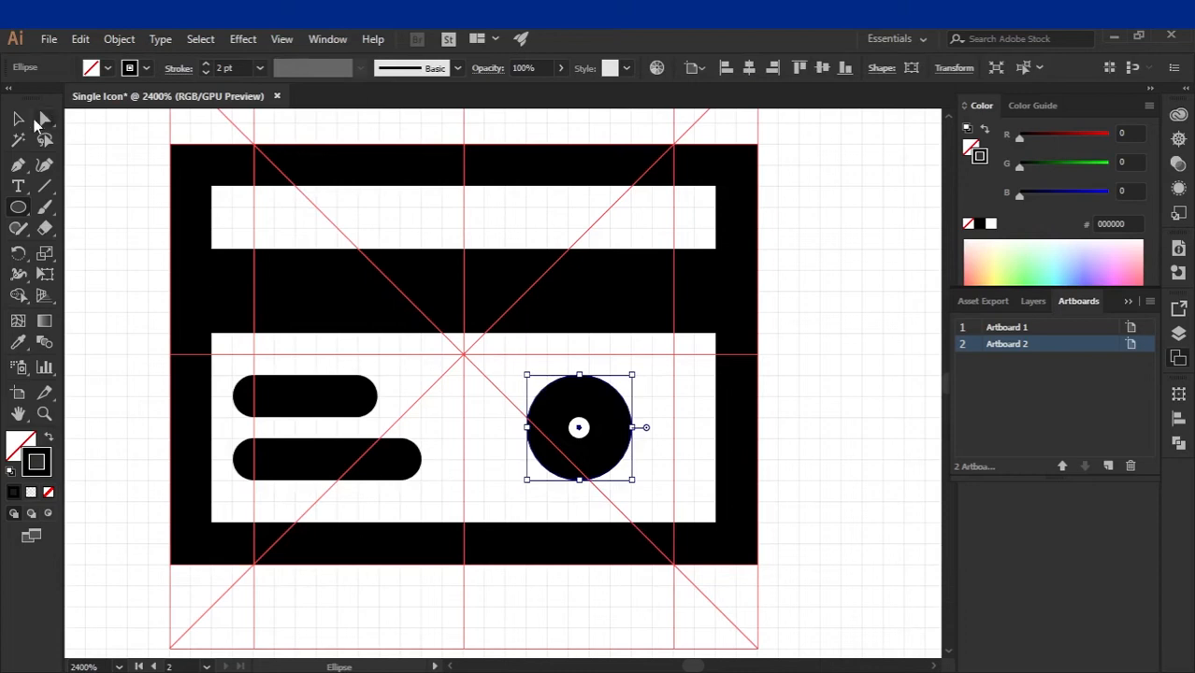
Duplicate the circle so two overlapping circles sit side by side, the copy touching the inner right guide.
click(20, 120)
drag(543, 462, 660, 458)
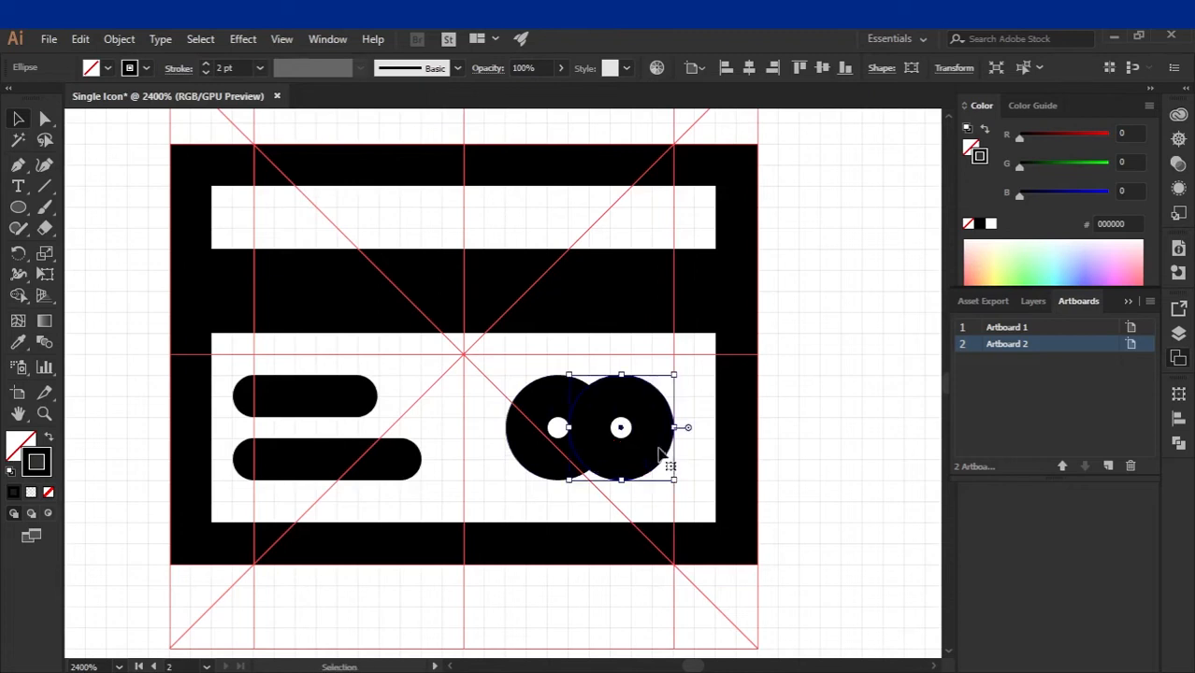
click(488, 491)
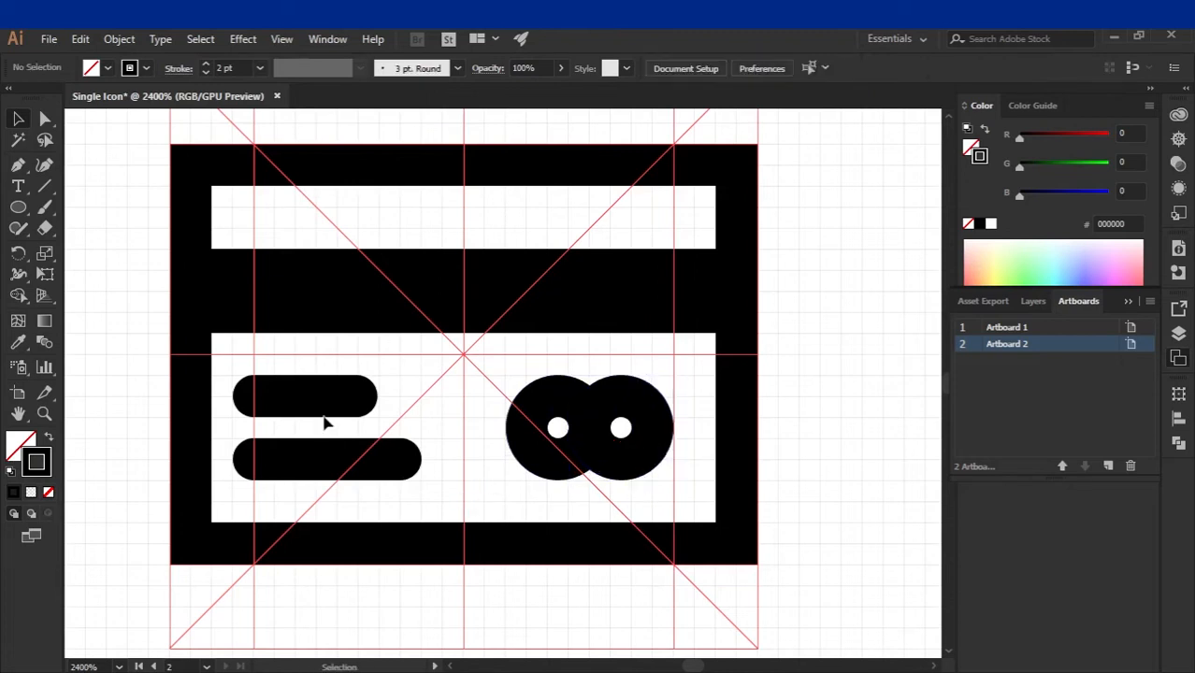
Shorten the two rounded lines from the left so their outer caps start at the inner left guide.
drag(353, 423, 280, 472)
drag(253, 430, 272, 436)
click(697, 446)
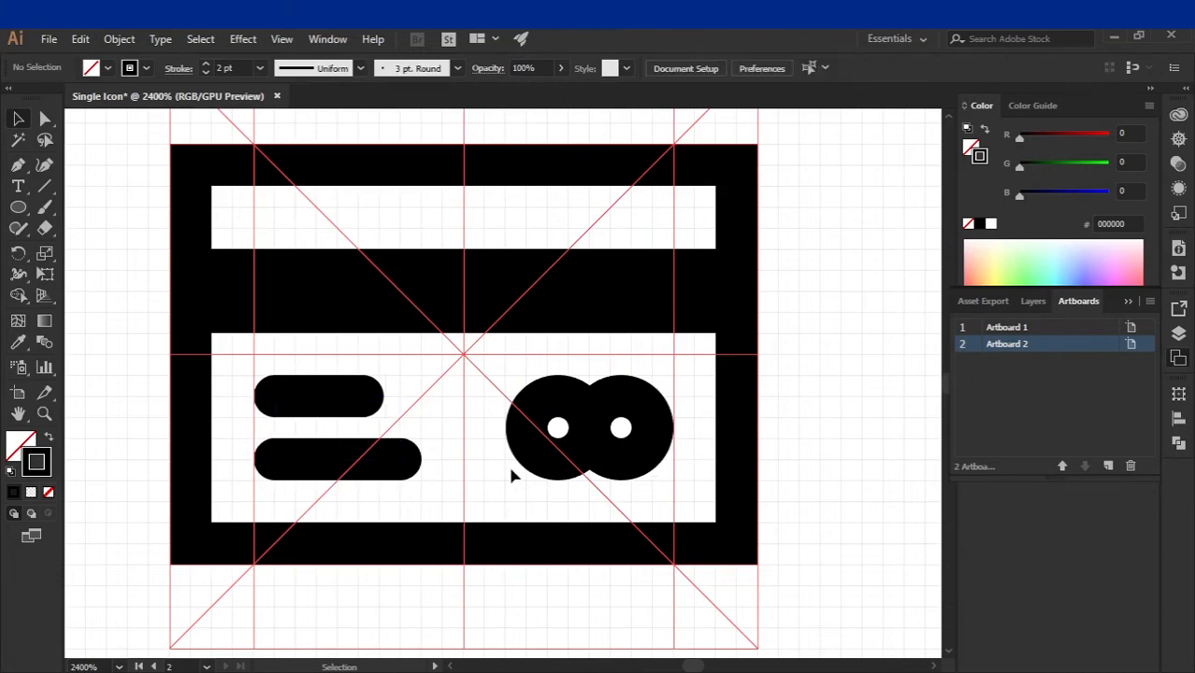
Hide the grid and the guides to show only the card artwork.
scroll(699, 436, down, 1)
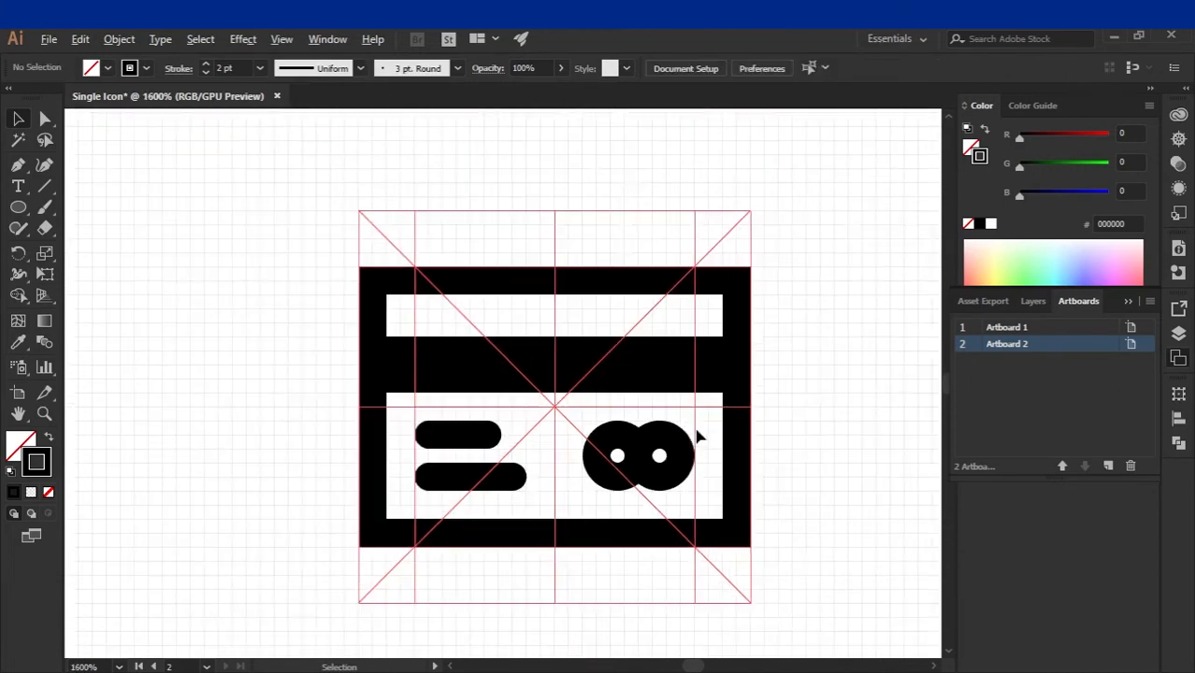
scroll(790, 393, down, 1)
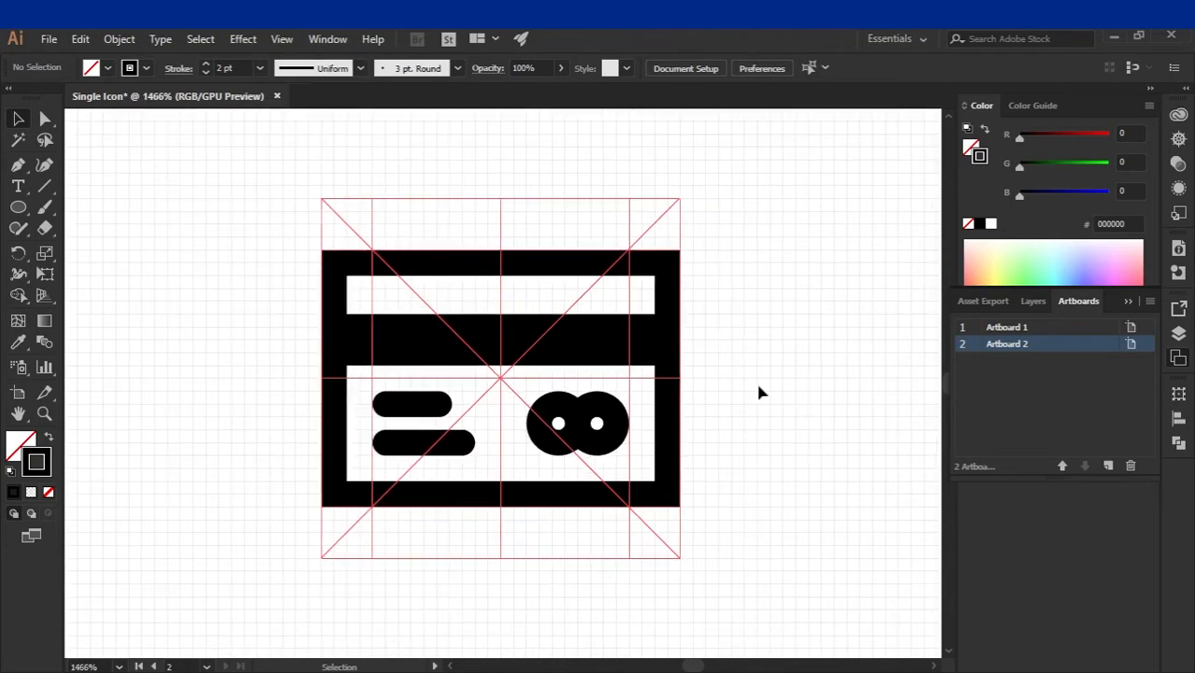
right_click(466, 222)
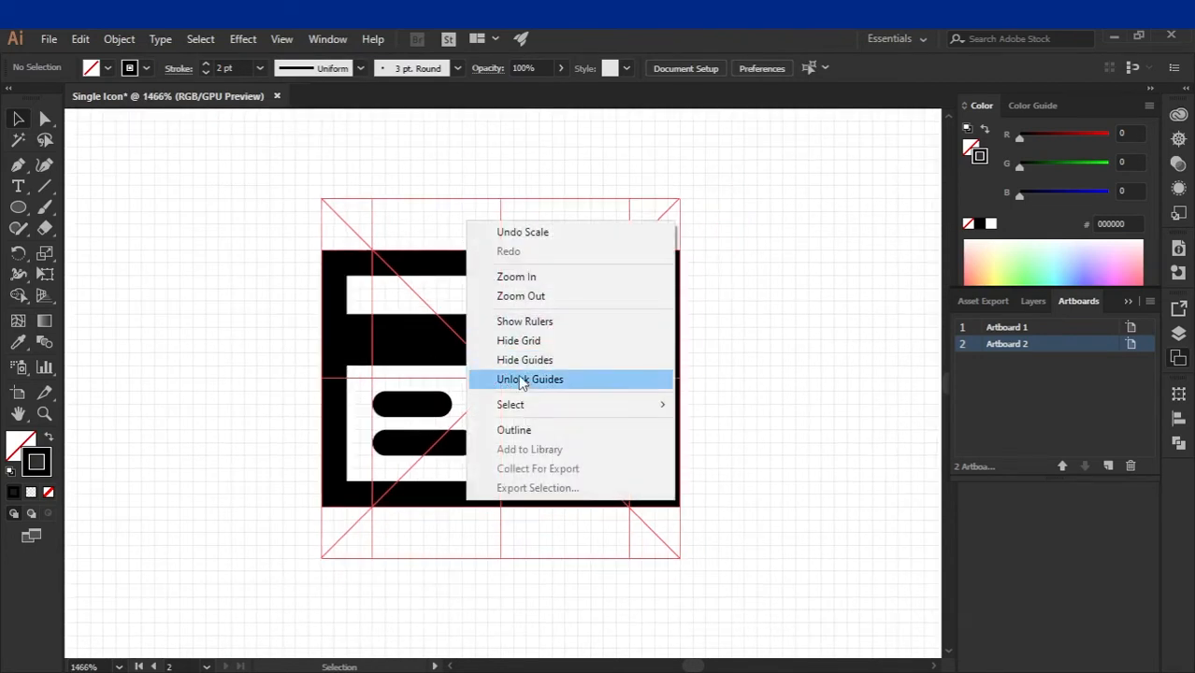
click(516, 341)
right_click(429, 233)
click(485, 373)
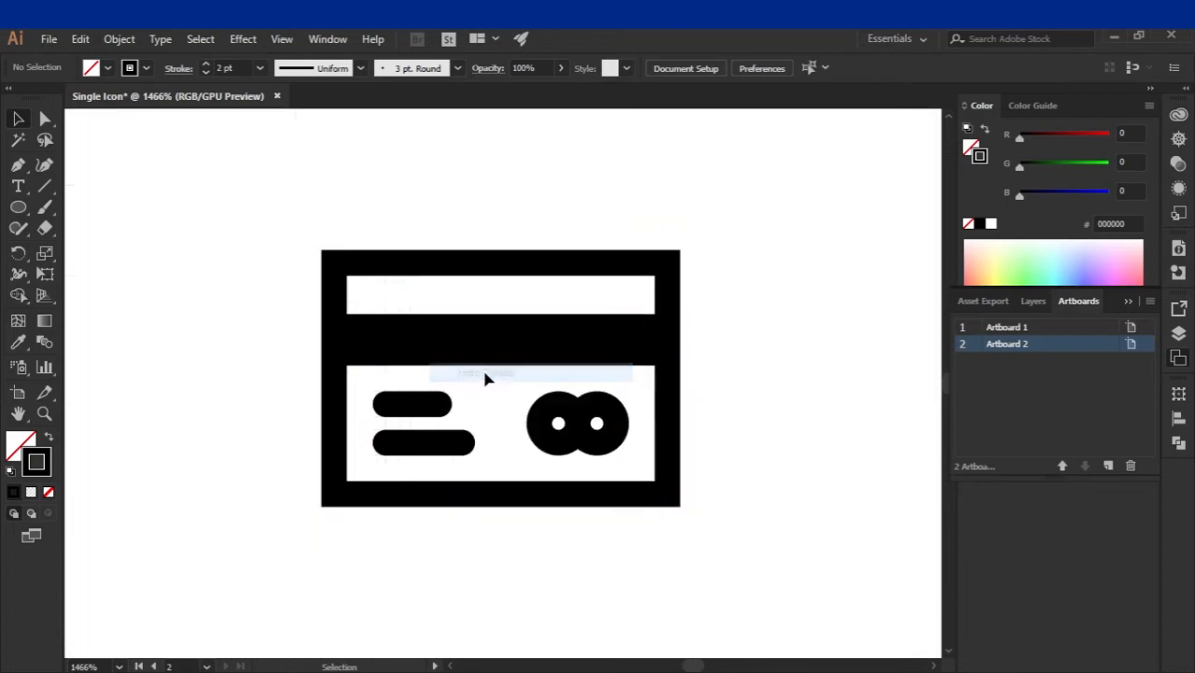
Round the corners of the card's outer rectangle with a 2 px radius.
click(362, 261)
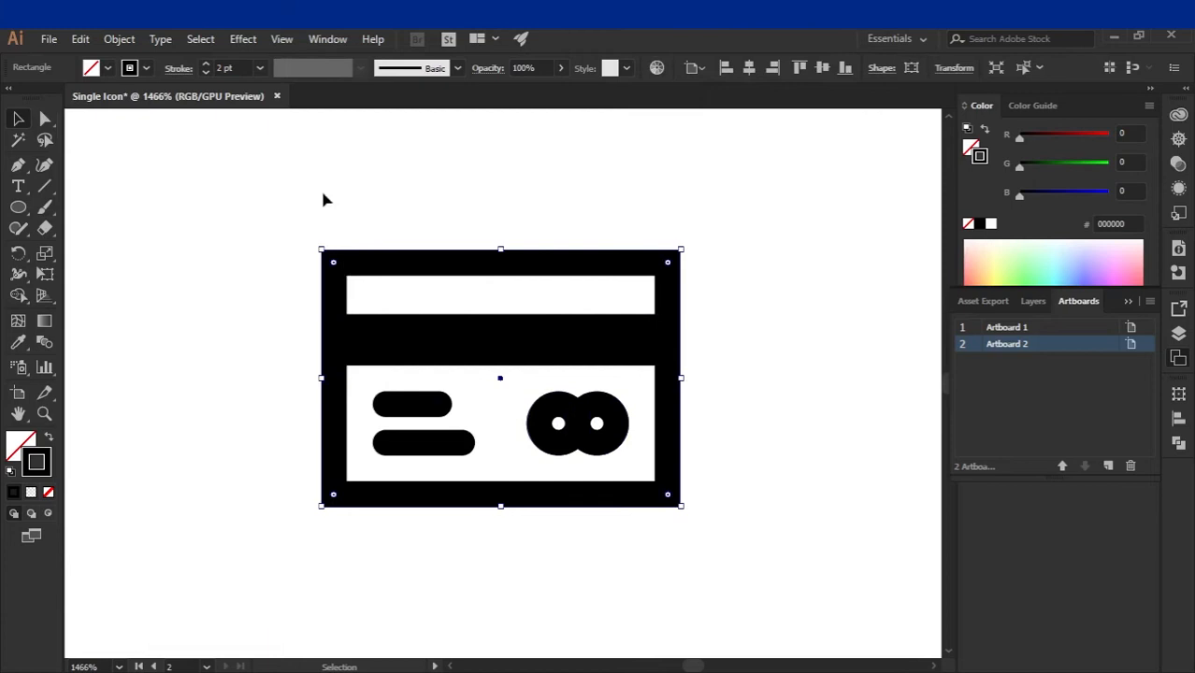
click(44, 121)
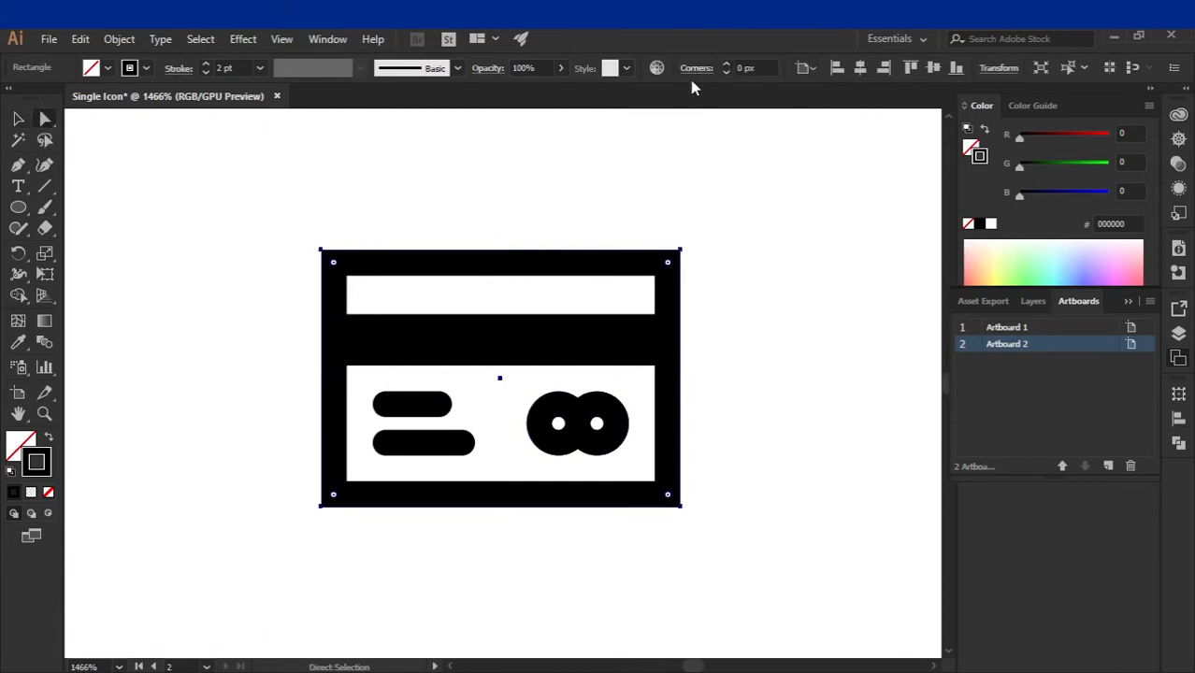
click(745, 68)
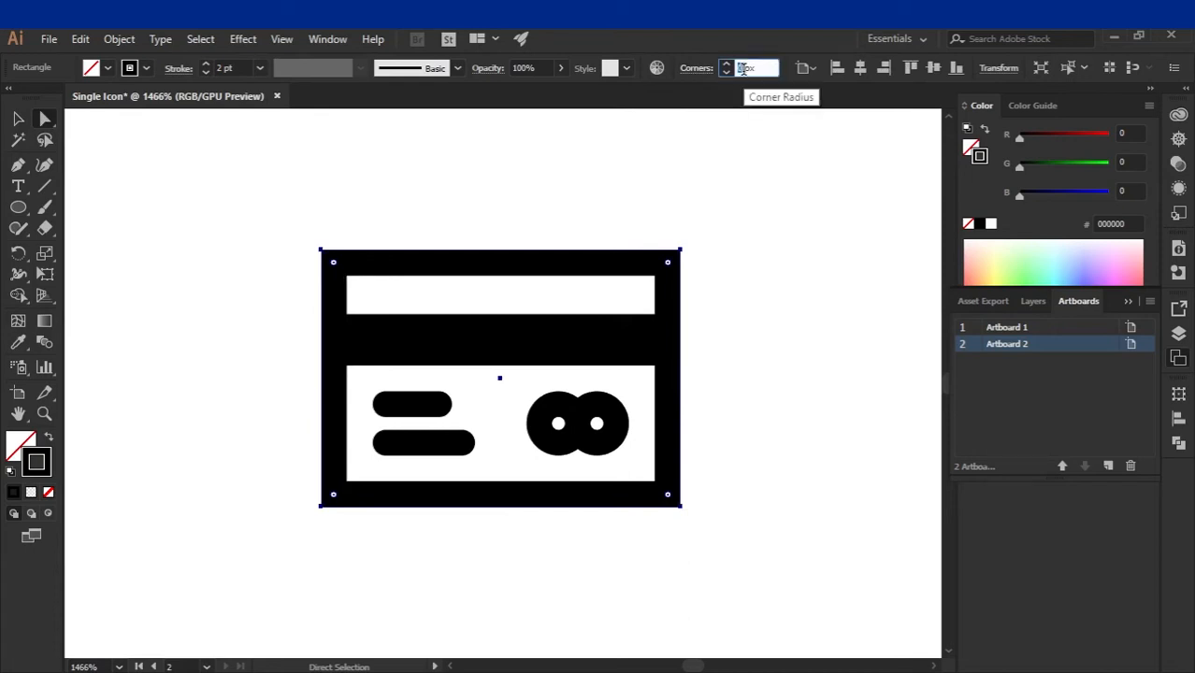
text(2)
key(Return)
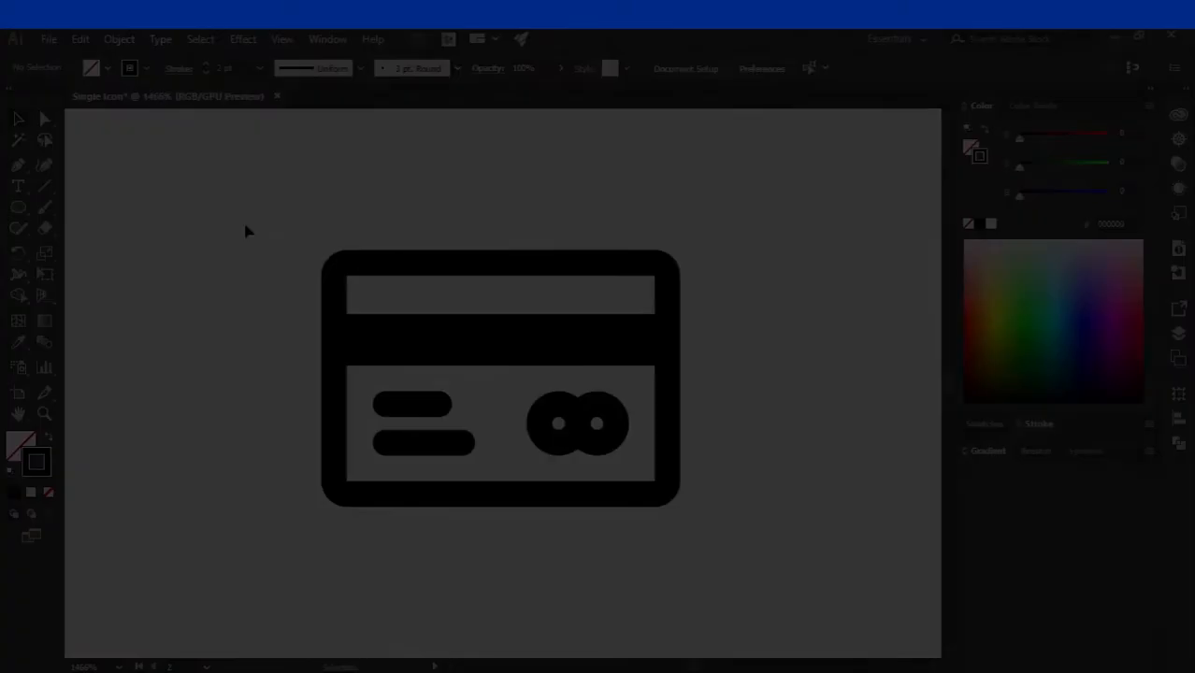
Select all of the card artwork and expand its appearance.
drag(243, 219, 755, 536)
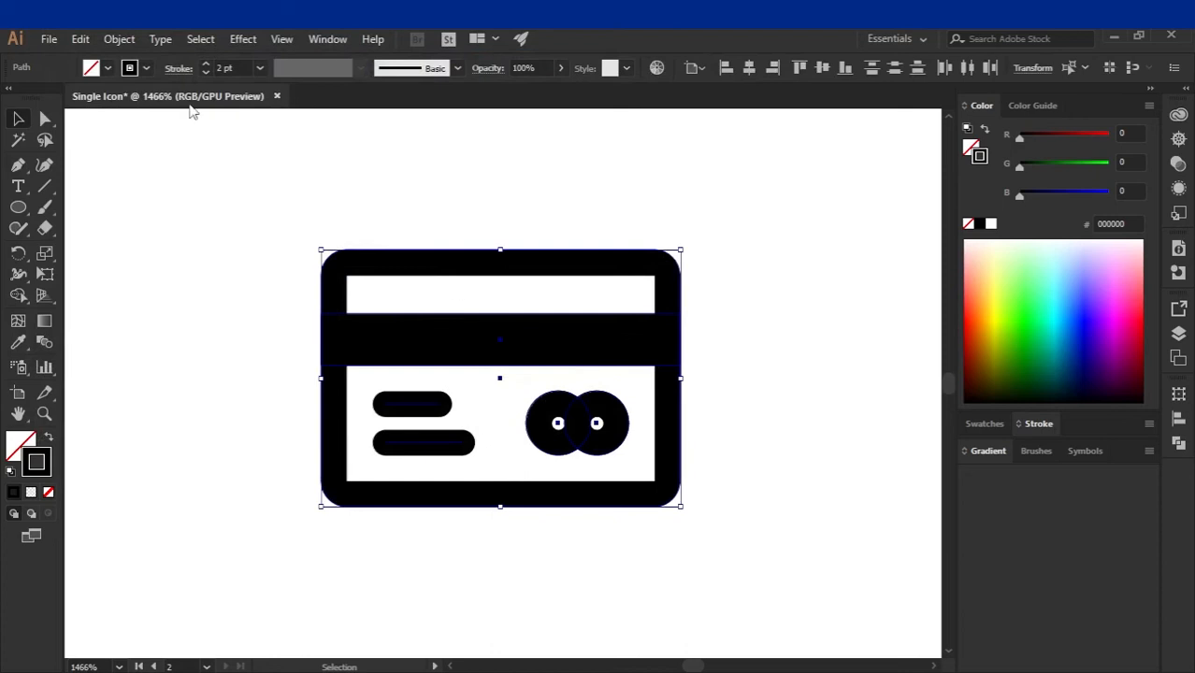
click(122, 39)
click(200, 226)
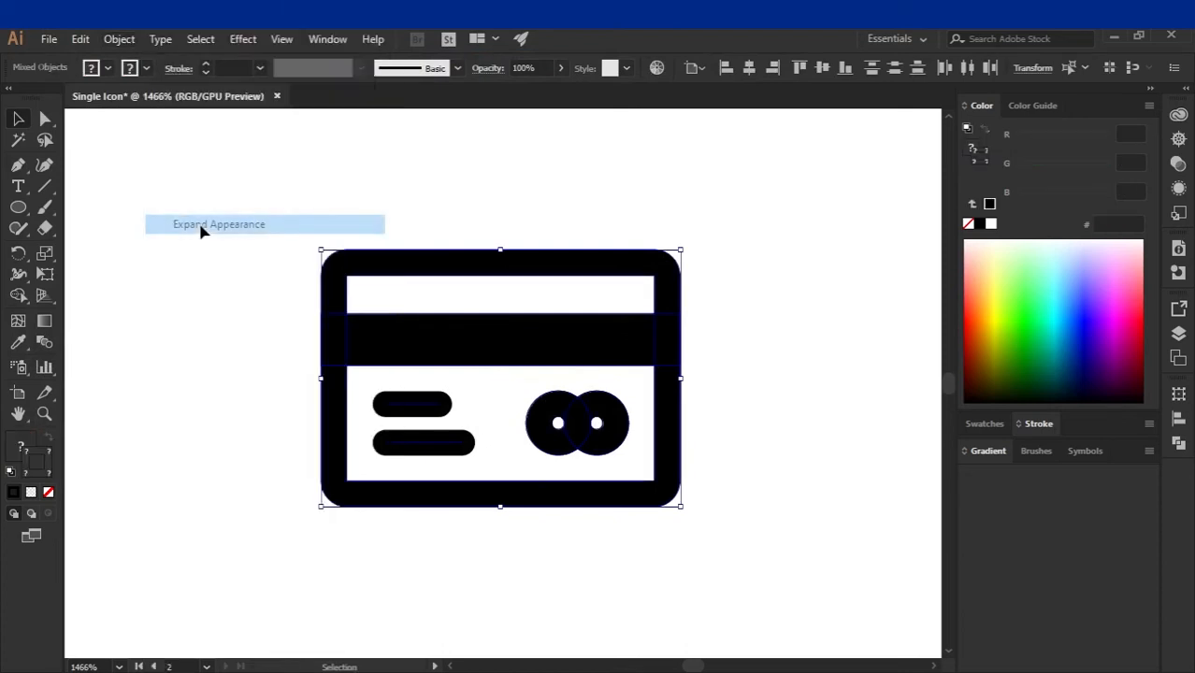
Expand the fills and strokes of the selected card artwork into shapes.
click(119, 39)
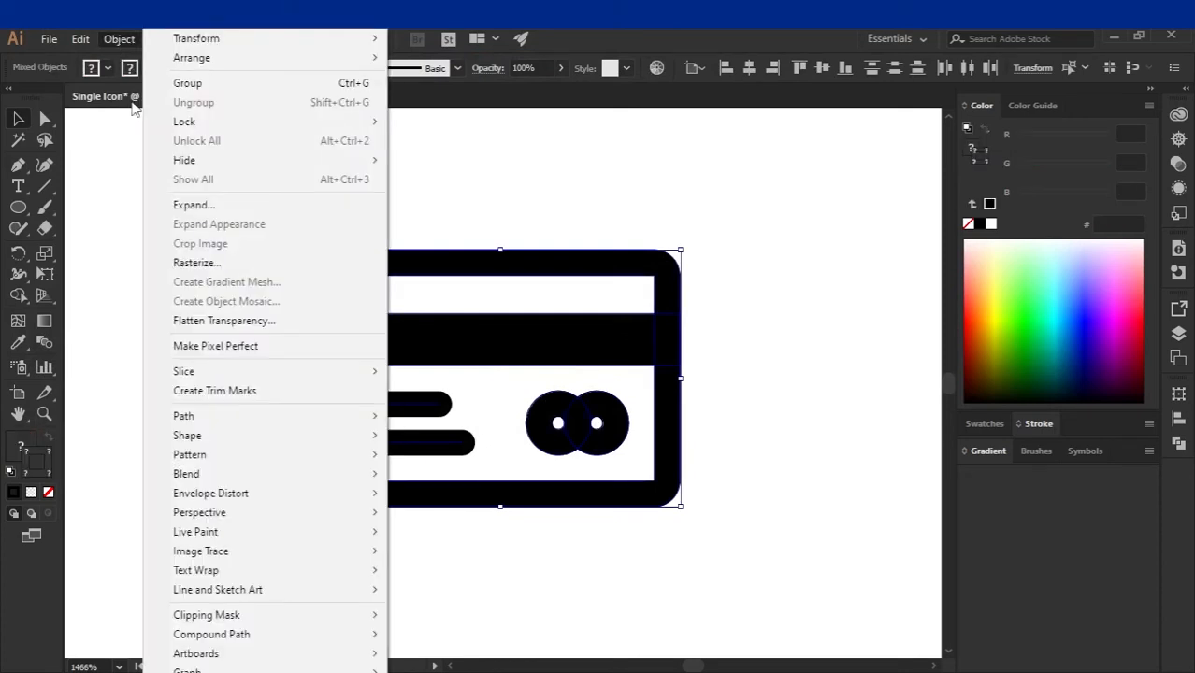
click(192, 204)
drag(90, 129, 785, 234)
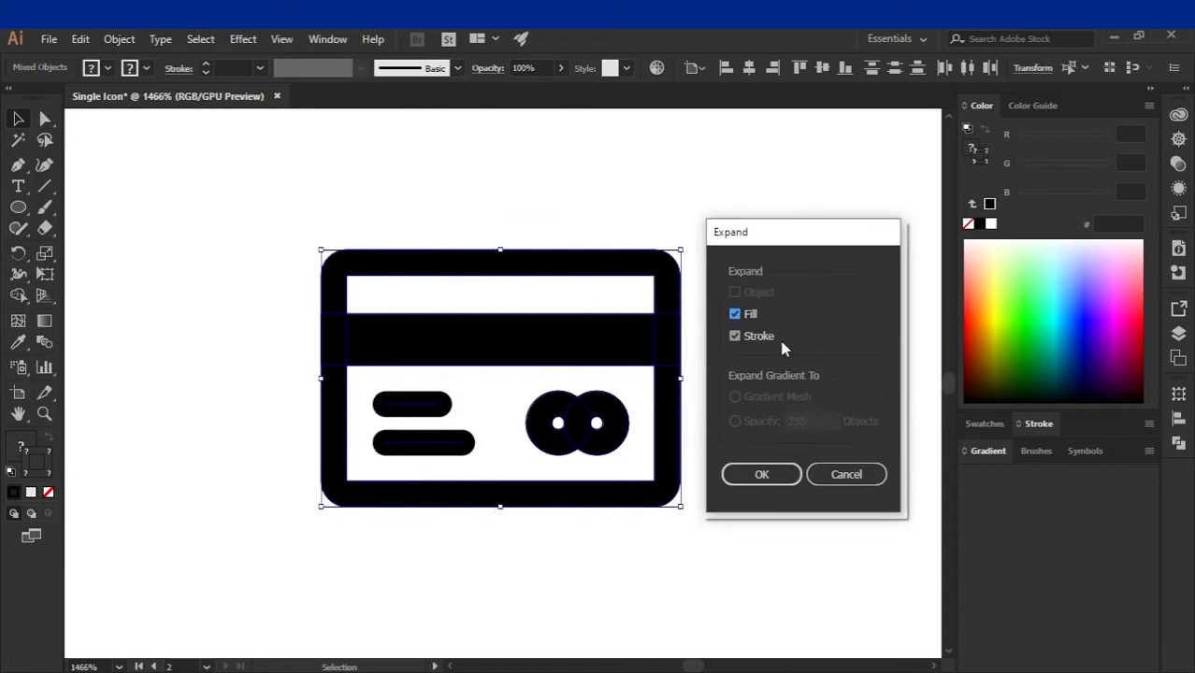
click(735, 336)
click(760, 475)
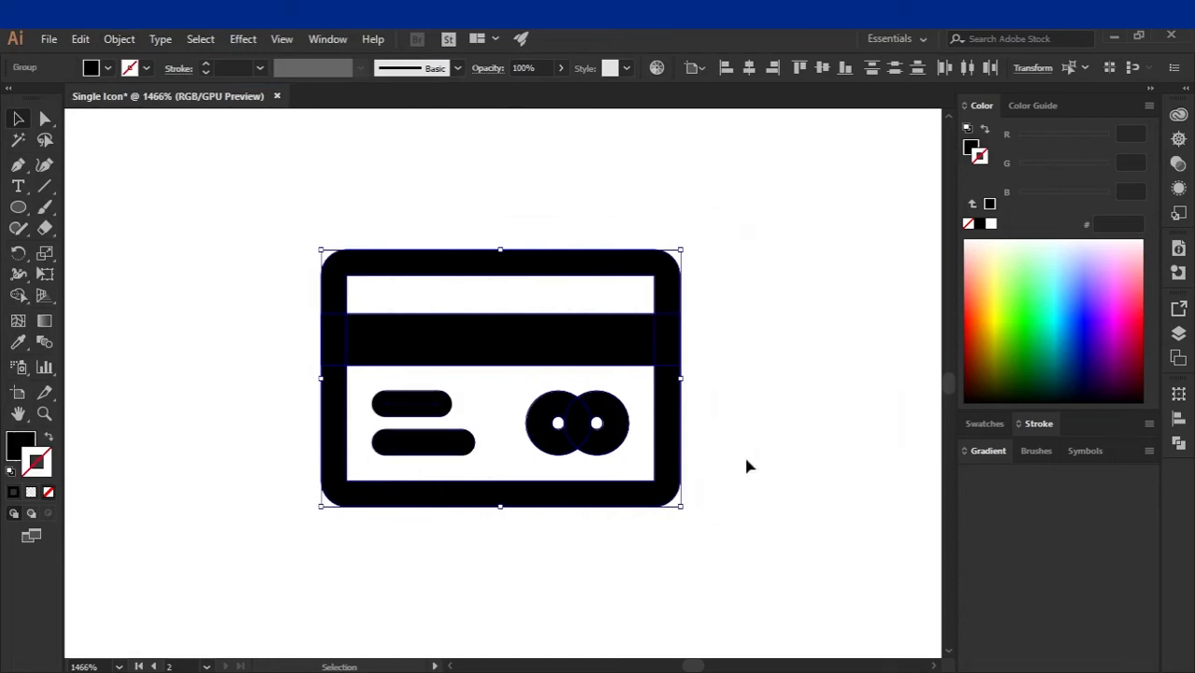
Unite all of the expanded card shapes with the Pathfinder and deselect the artwork.
click(1179, 444)
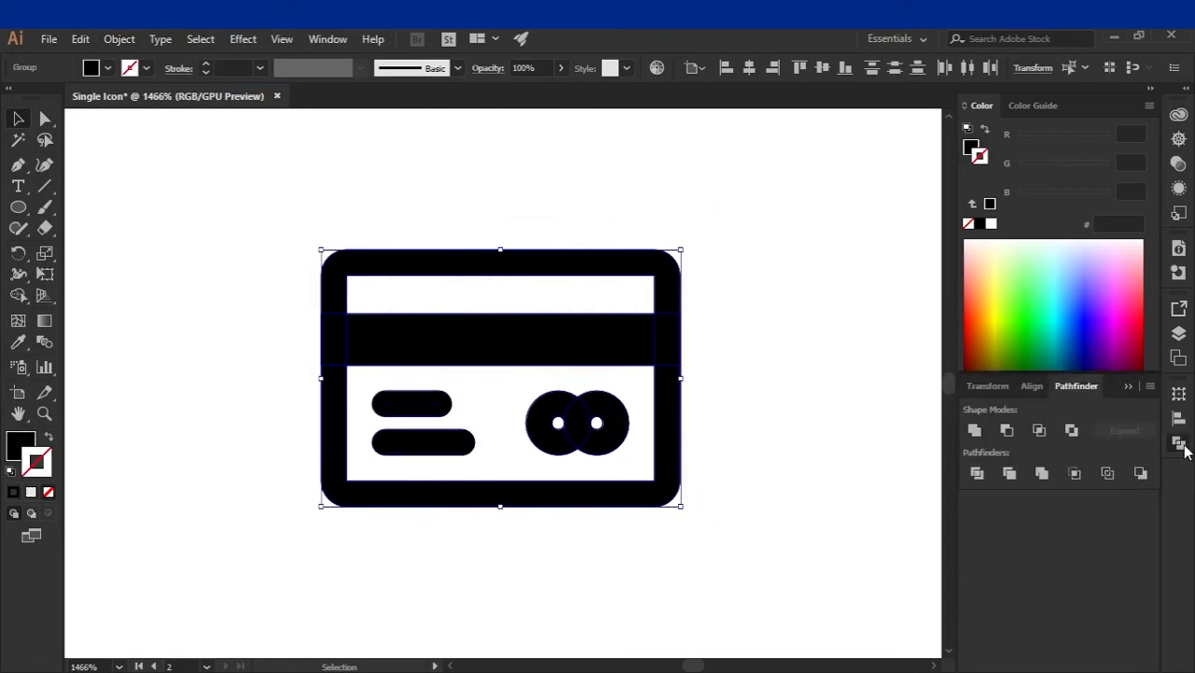
click(973, 432)
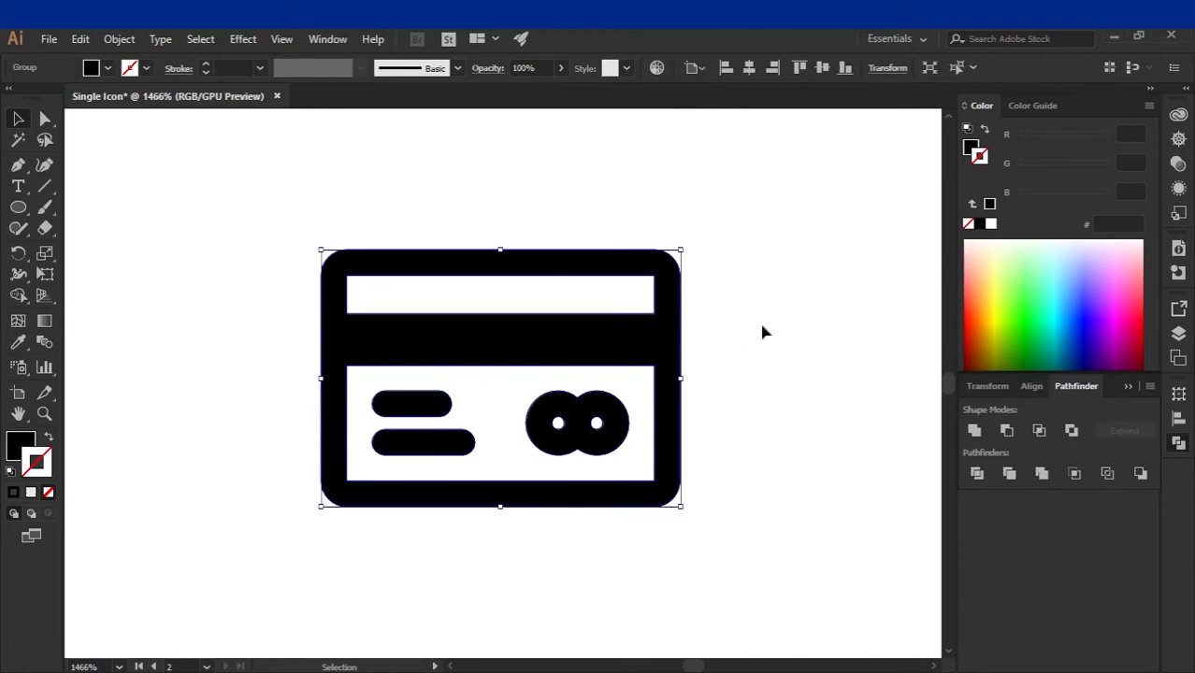
click(535, 210)
Show the guides and the grid again around the card.
click(282, 39)
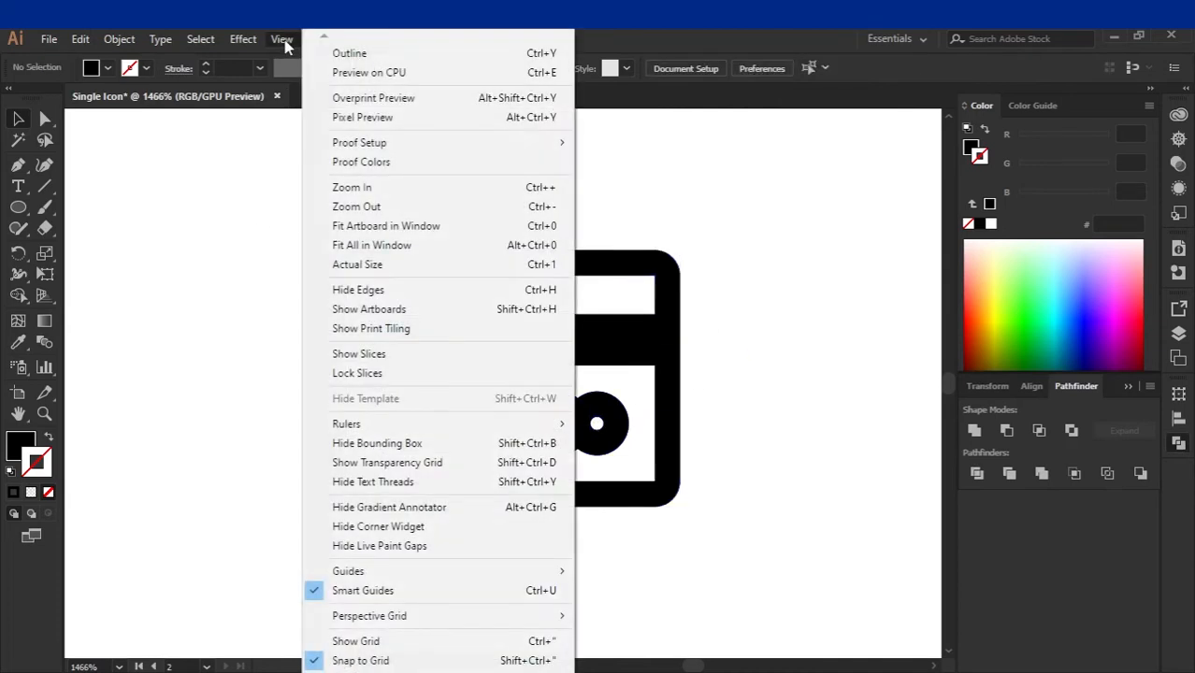
click(285, 45)
right_click(382, 175)
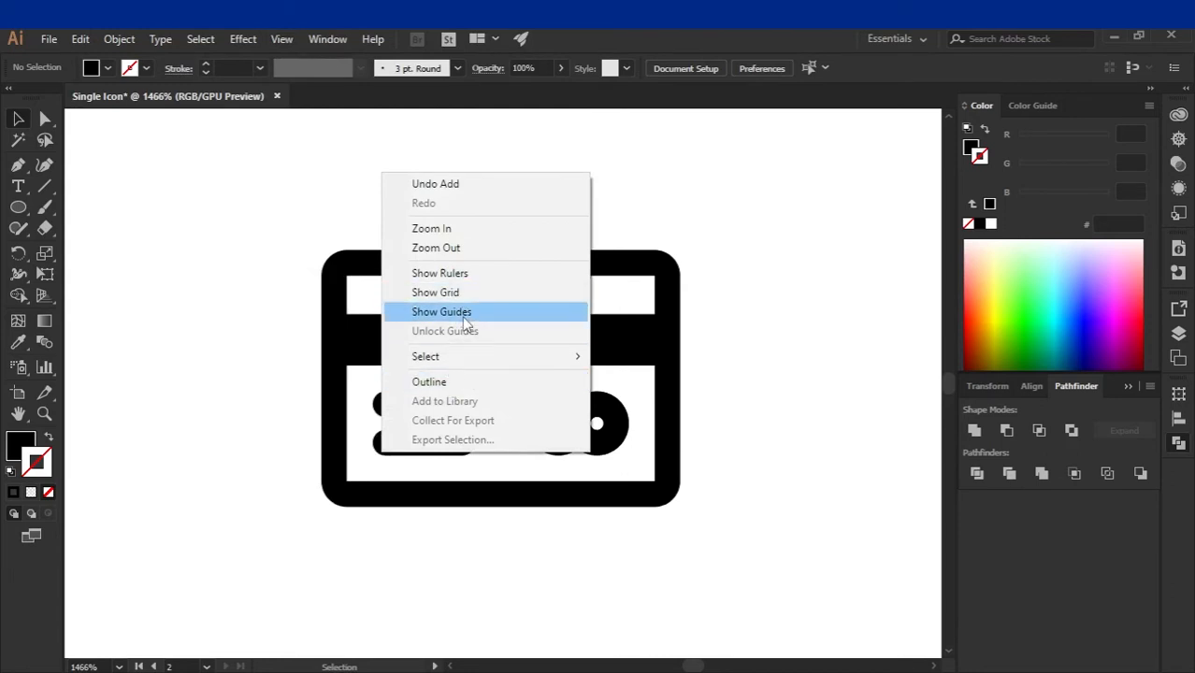
click(465, 321)
right_click(453, 228)
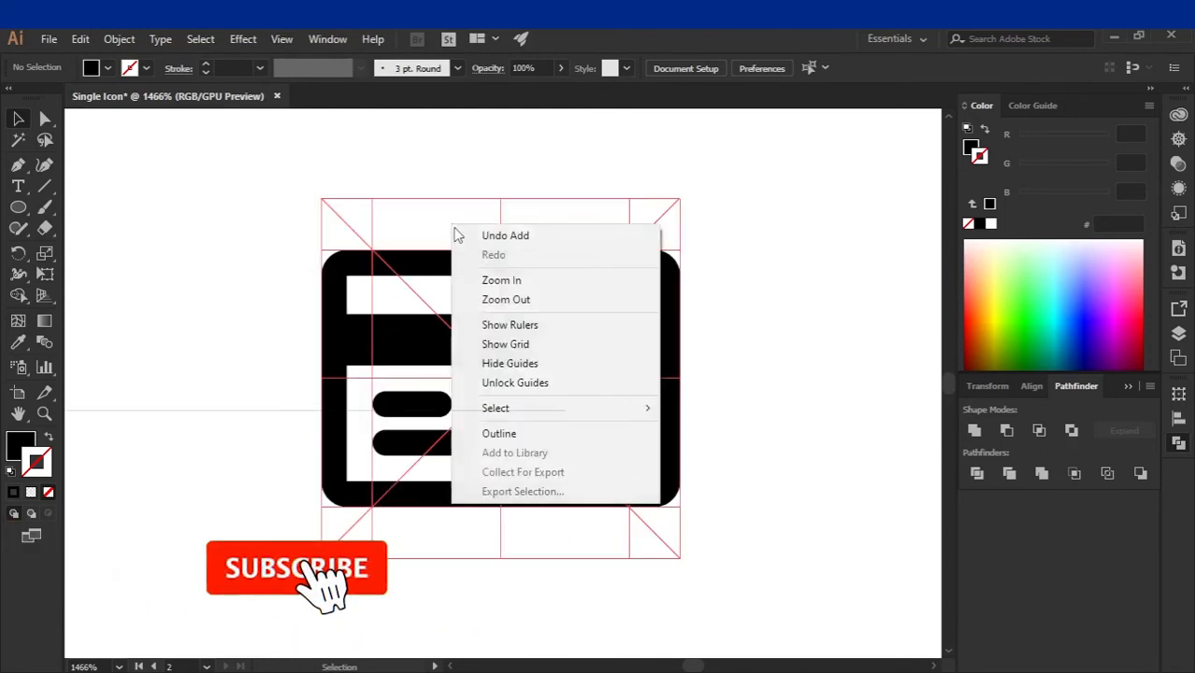
click(510, 346)
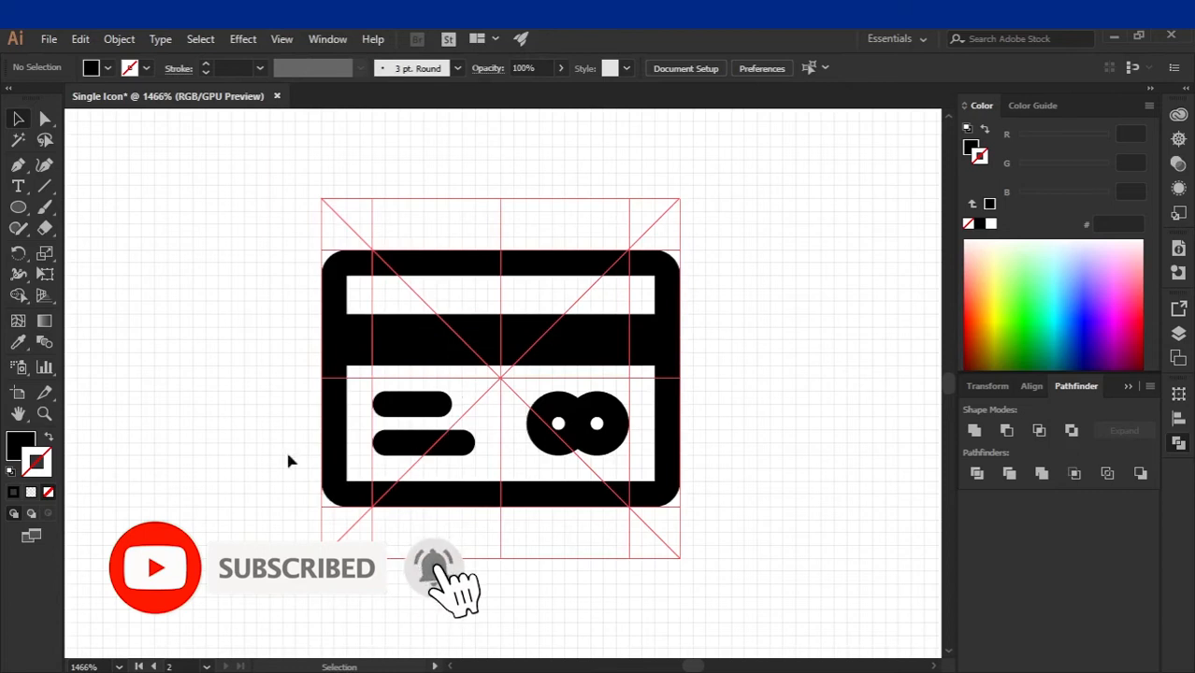
Draw a rectangle over the card's left half, ending at the vertical center guide, and fill it with dark blue (#002a87).
click(20, 207)
click(84, 207)
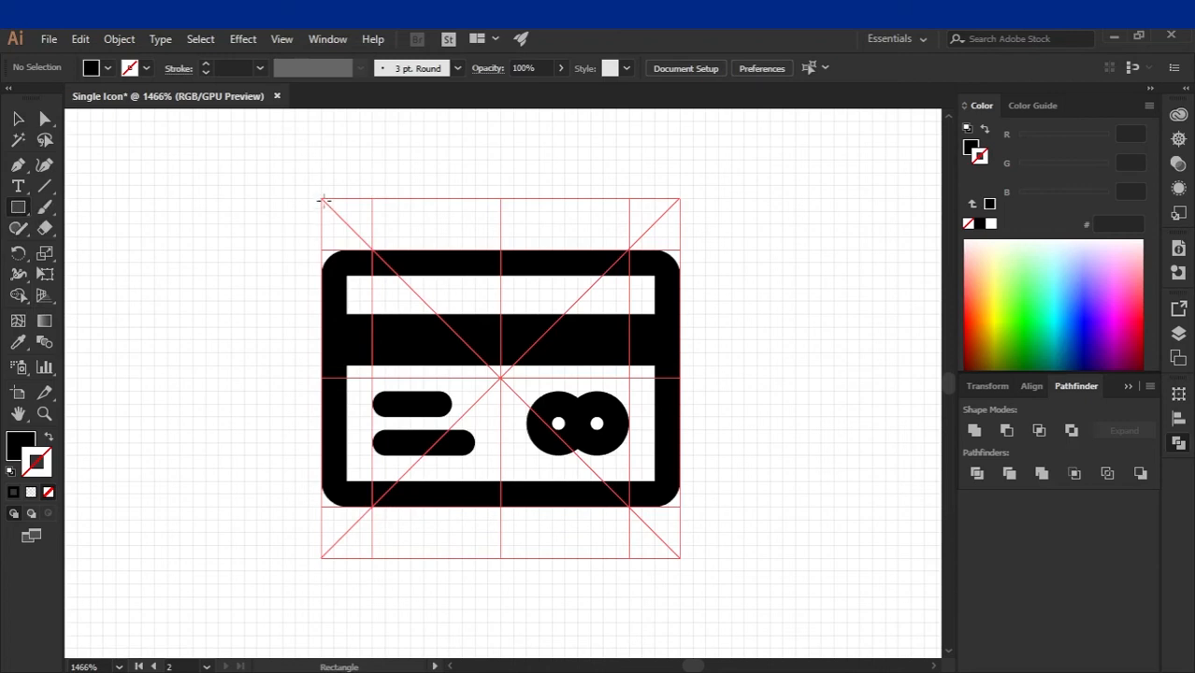
drag(256, 188, 501, 533)
click(18, 119)
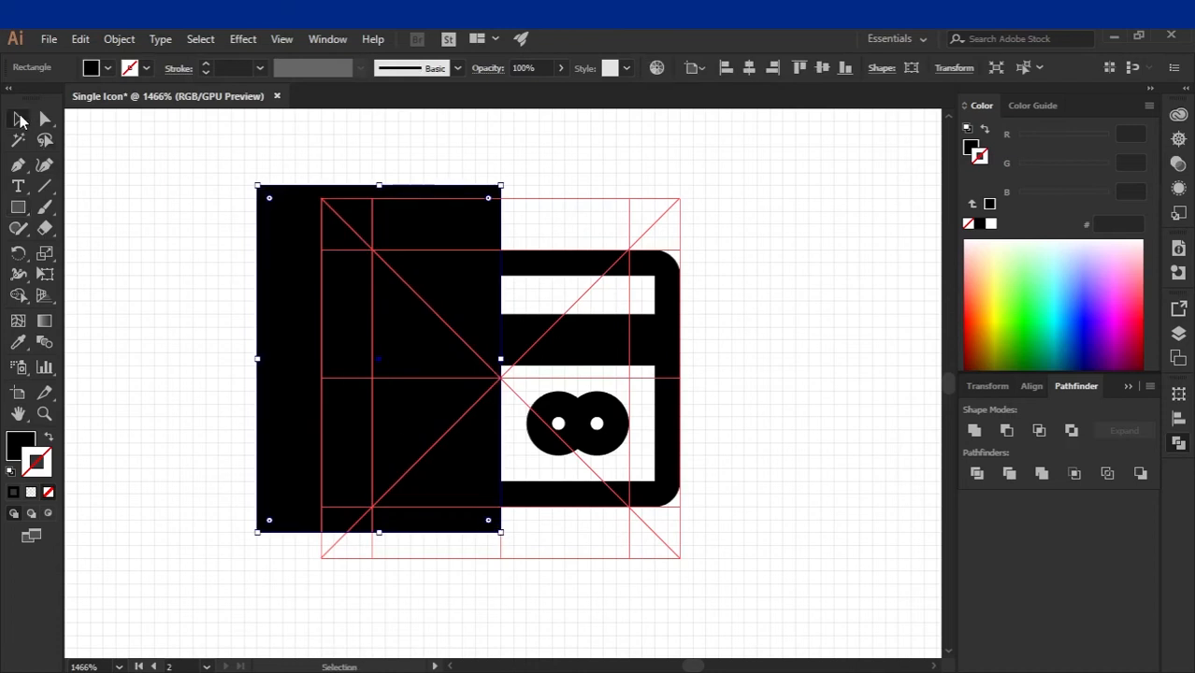
click(971, 147)
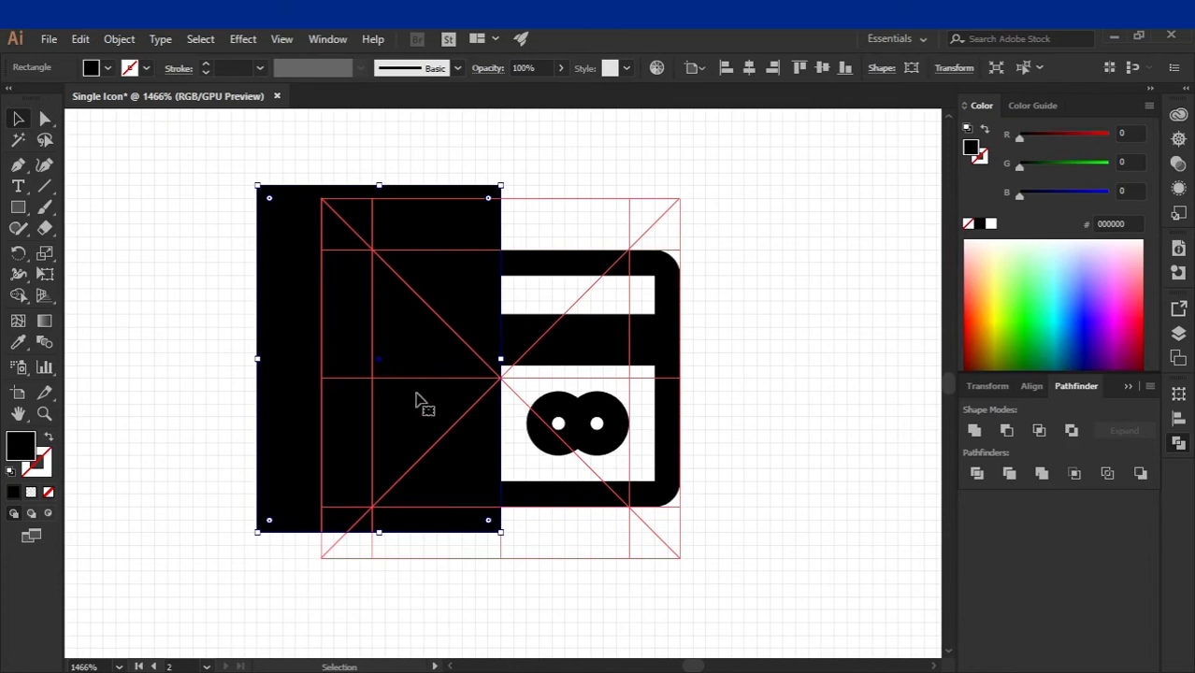
click(1077, 355)
Copy the card artwork, then divide it with the overlapping blue rectangle using Pathfinder Divide.
click(579, 338)
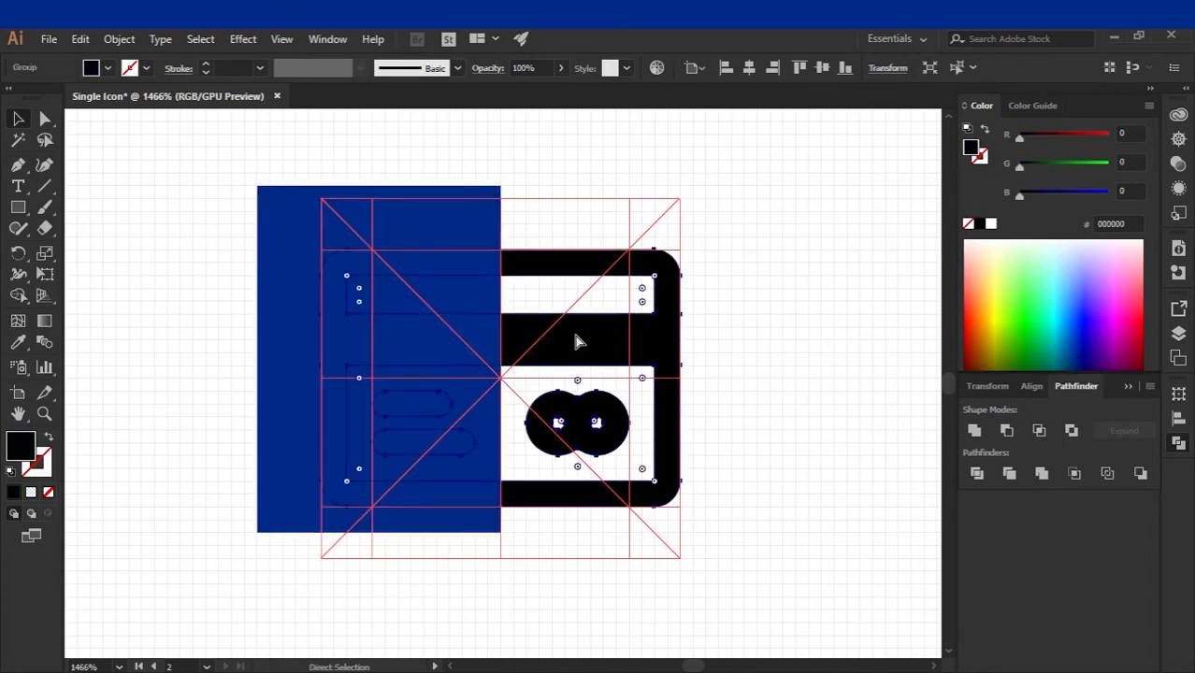
click(80, 38)
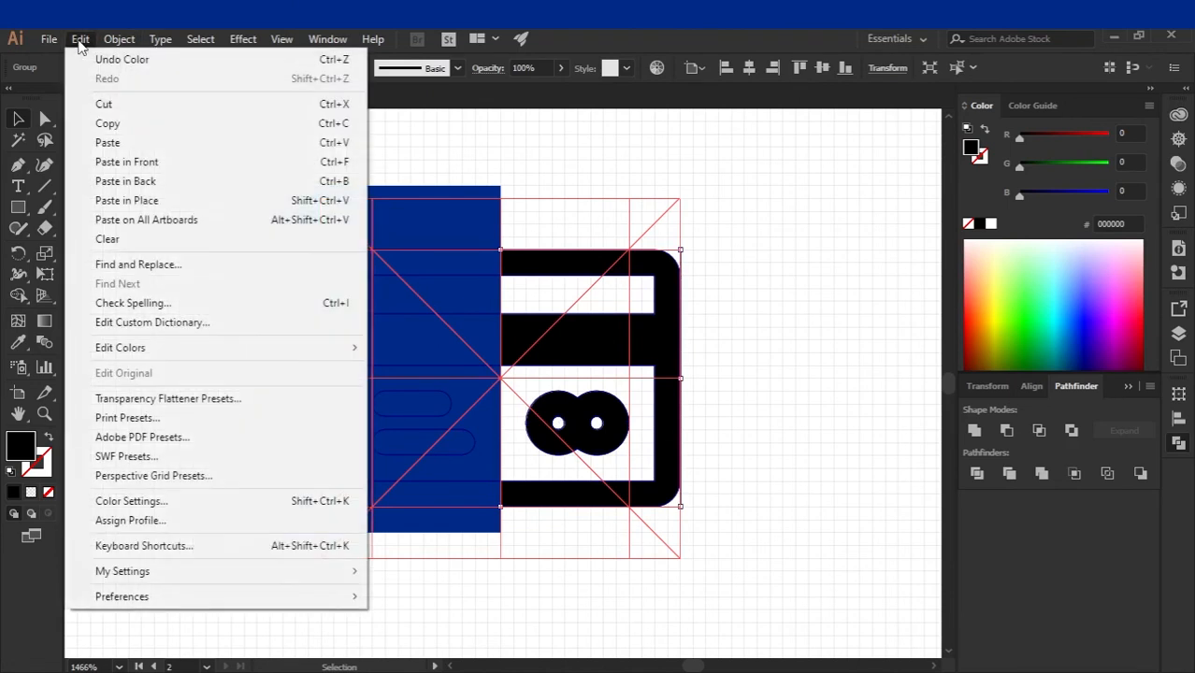
click(125, 122)
drag(373, 154, 688, 552)
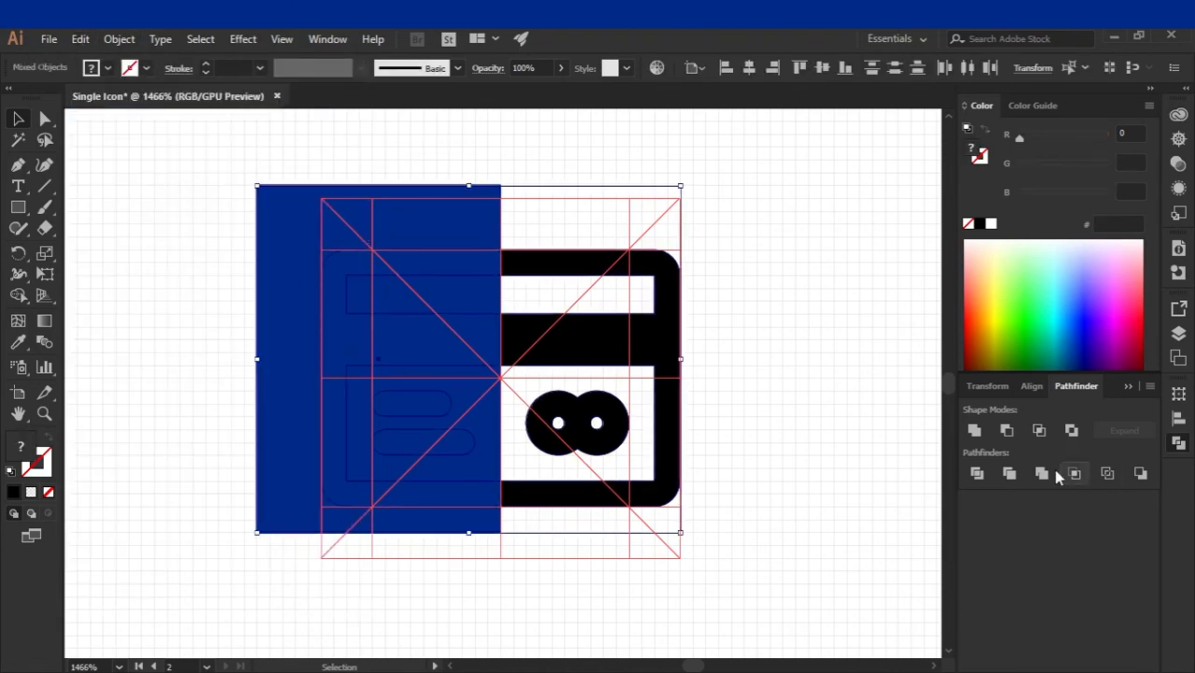
click(978, 473)
Ungroup the divided pieces and deselect them.
right_click(665, 339)
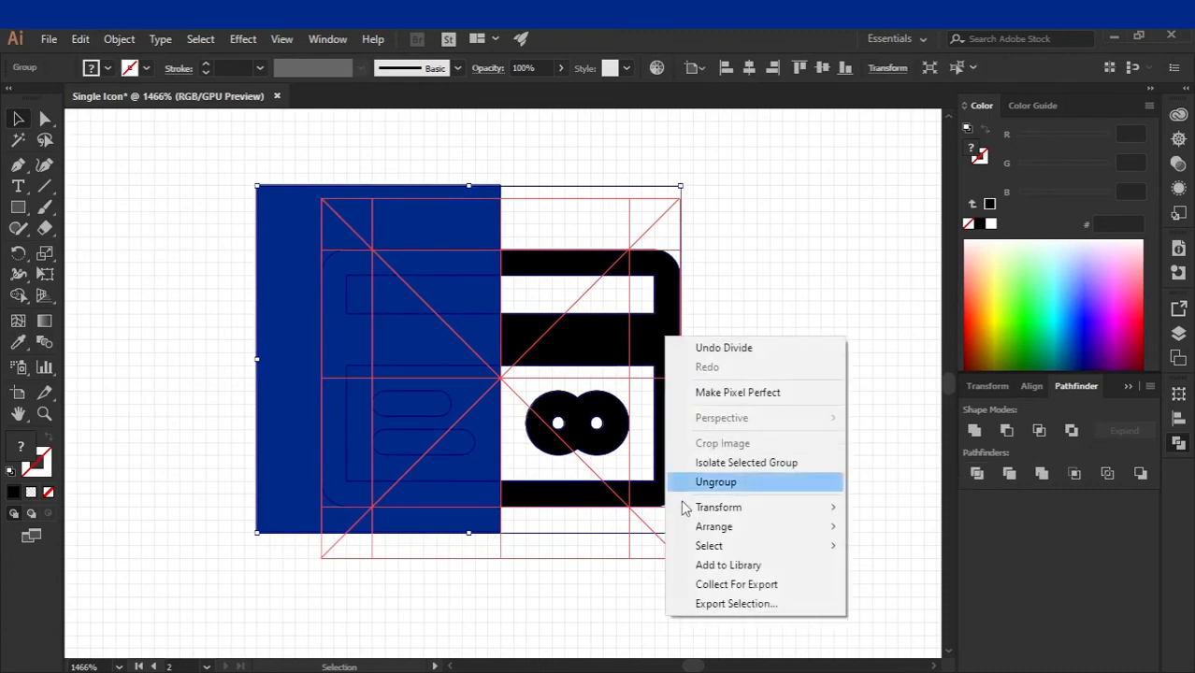
click(715, 483)
right_click(659, 430)
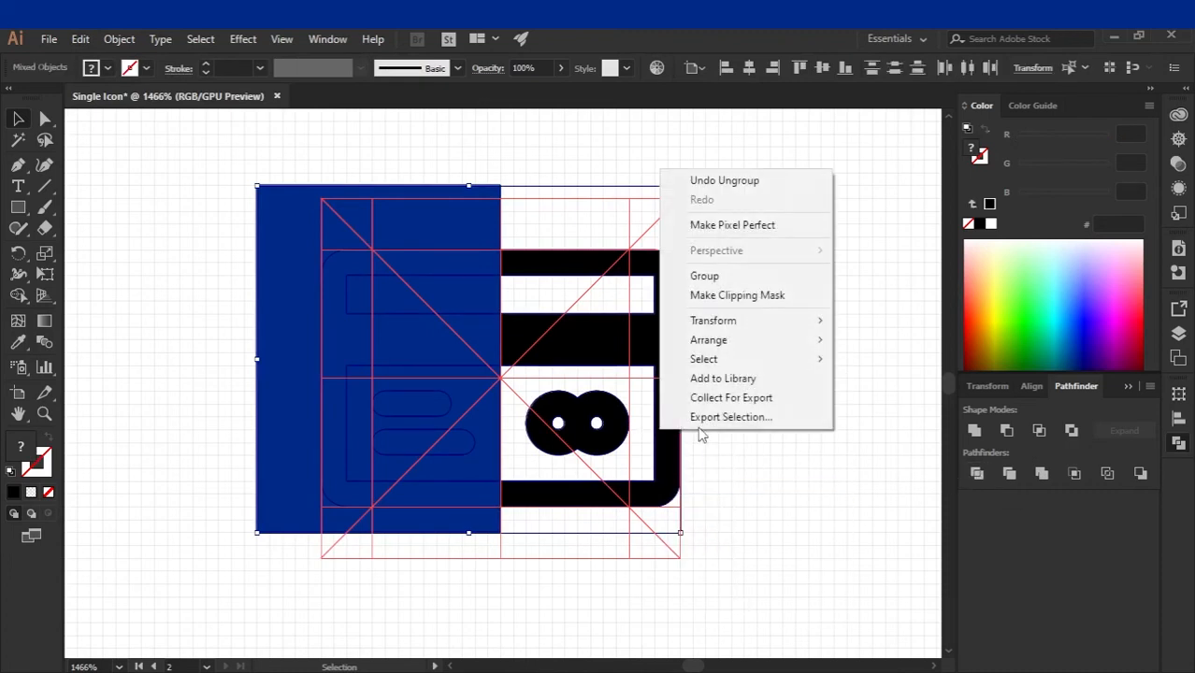
click(744, 500)
Delete the surplus blue pieces around the card's left half and inside its two openings.
click(449, 271)
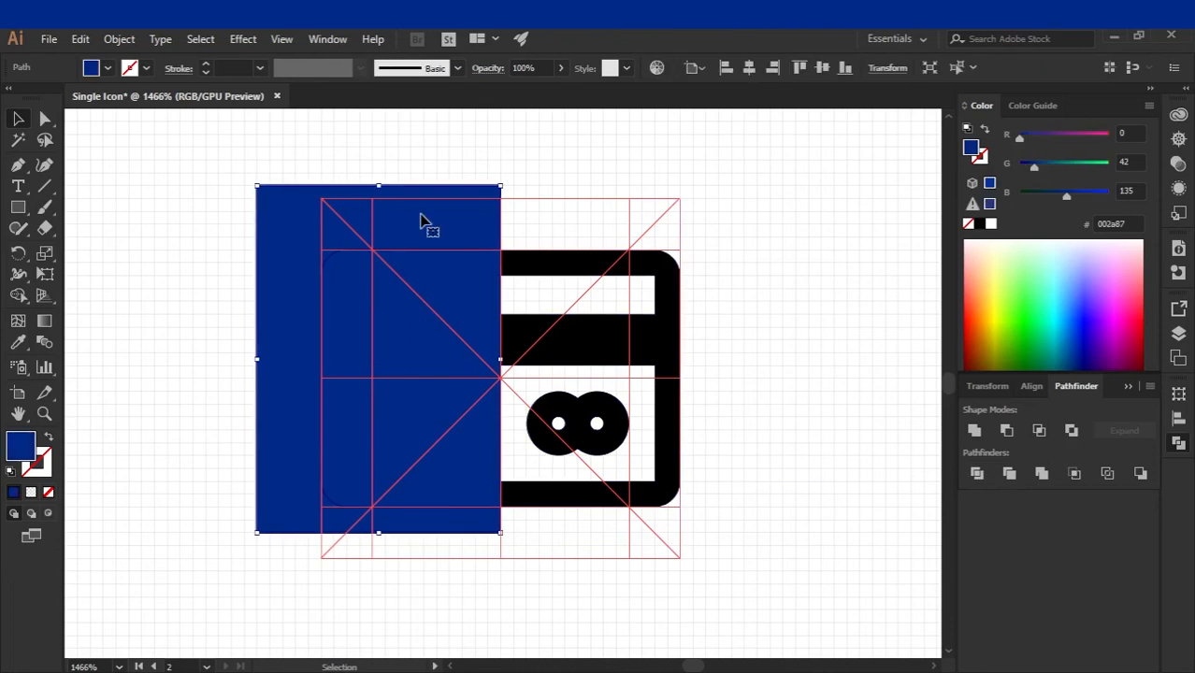
key(Delete)
click(471, 298)
key(Delete)
click(465, 394)
key(Delete)
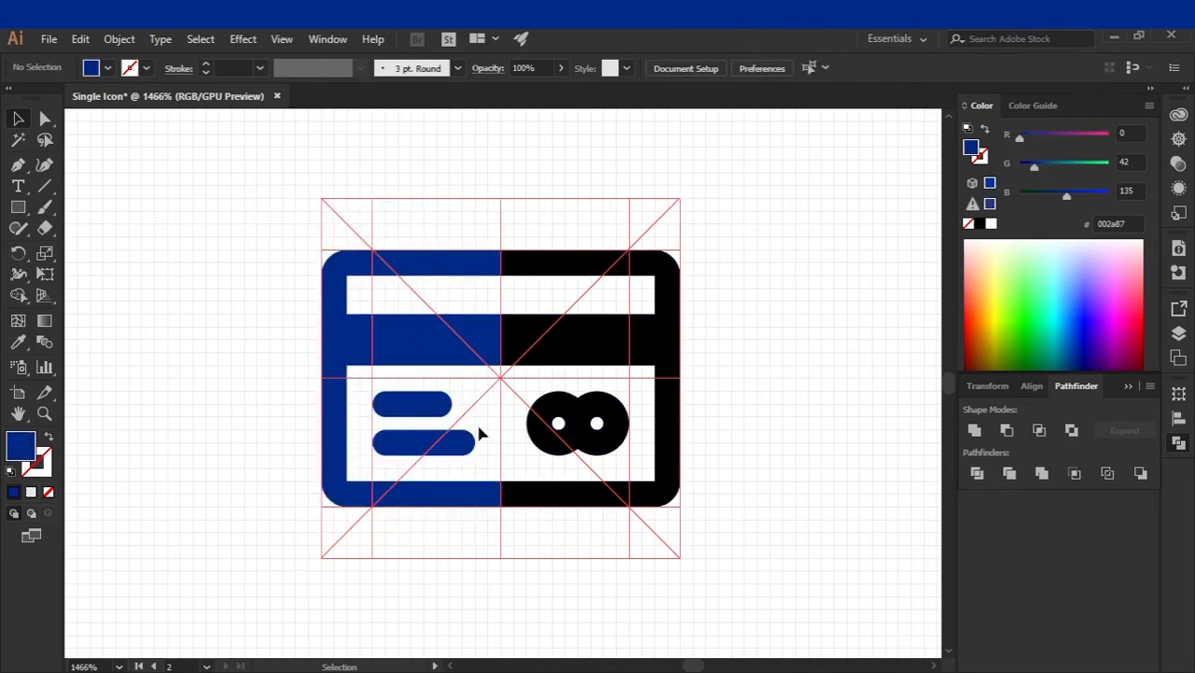
Select the blue left half of the card frame together with the two rounded lines.
click(413, 347)
click(411, 404)
click(408, 445)
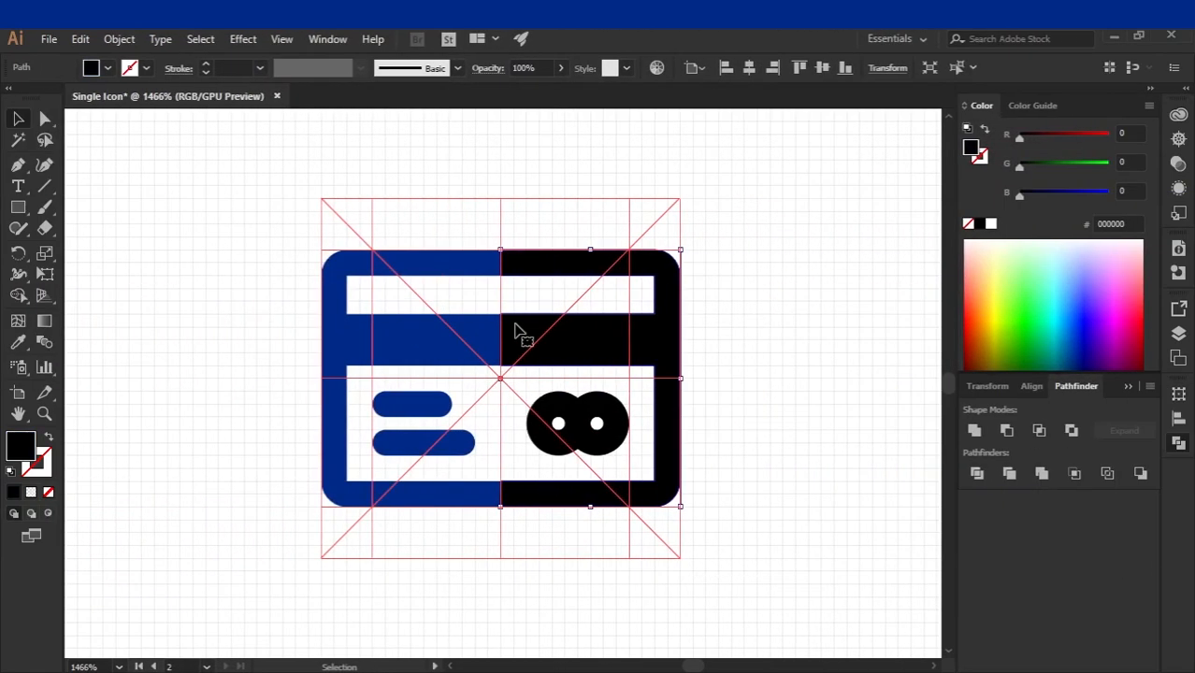
Give the black right half of the card frame the left half's blue, with its HSB saturation reduced to about 88%.
key(i)
click(414, 328)
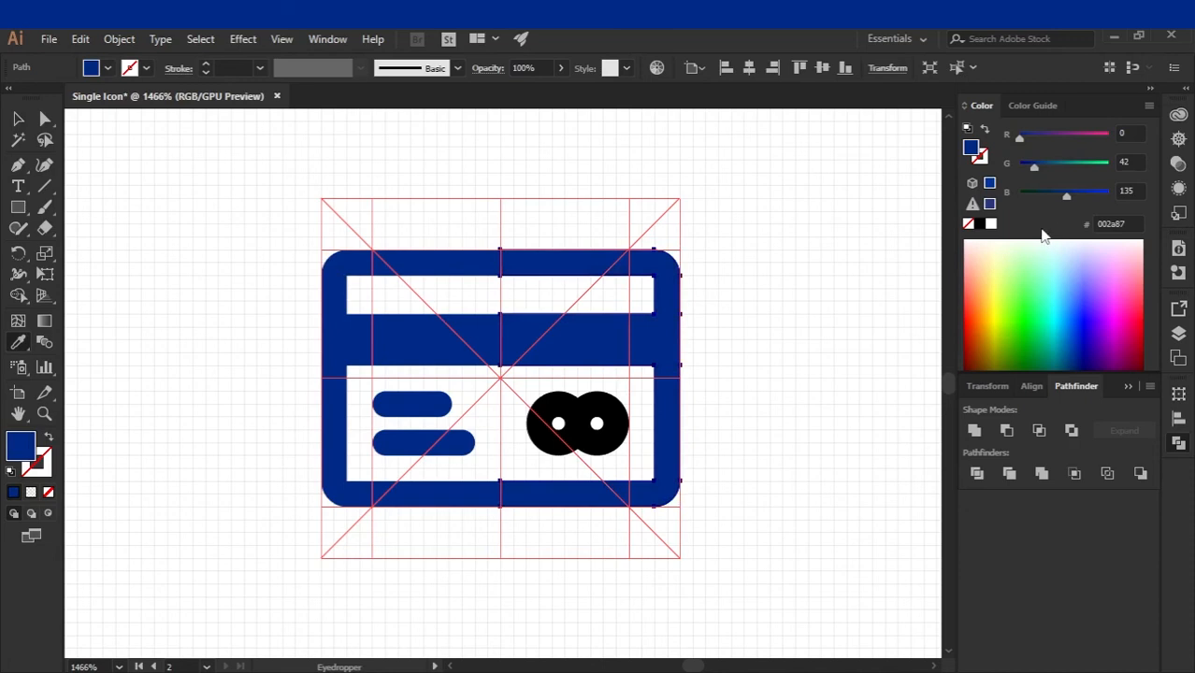
click(1149, 105)
click(1039, 177)
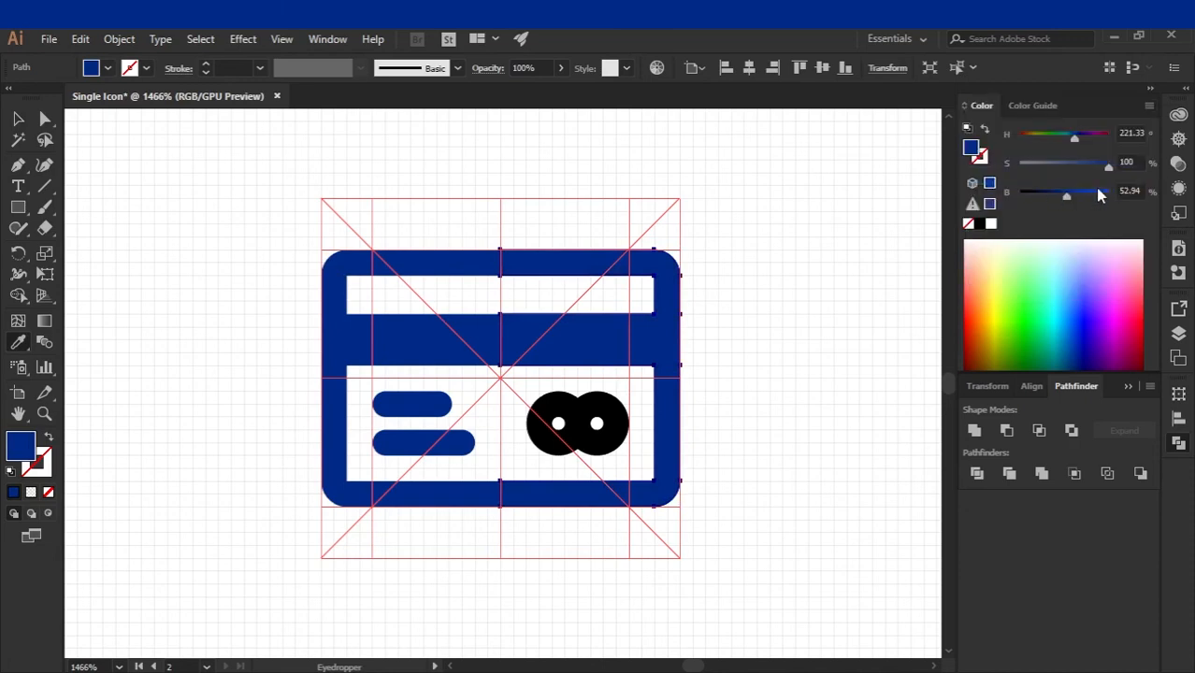
drag(1109, 173, 1096, 168)
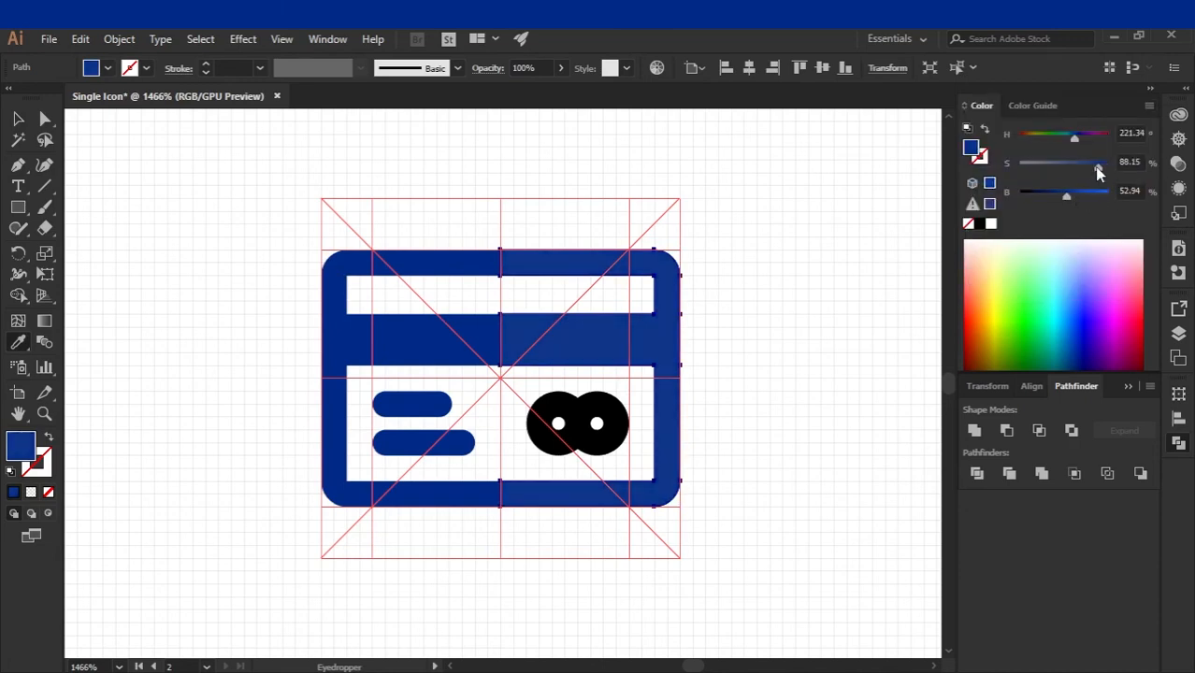
click(26, 118)
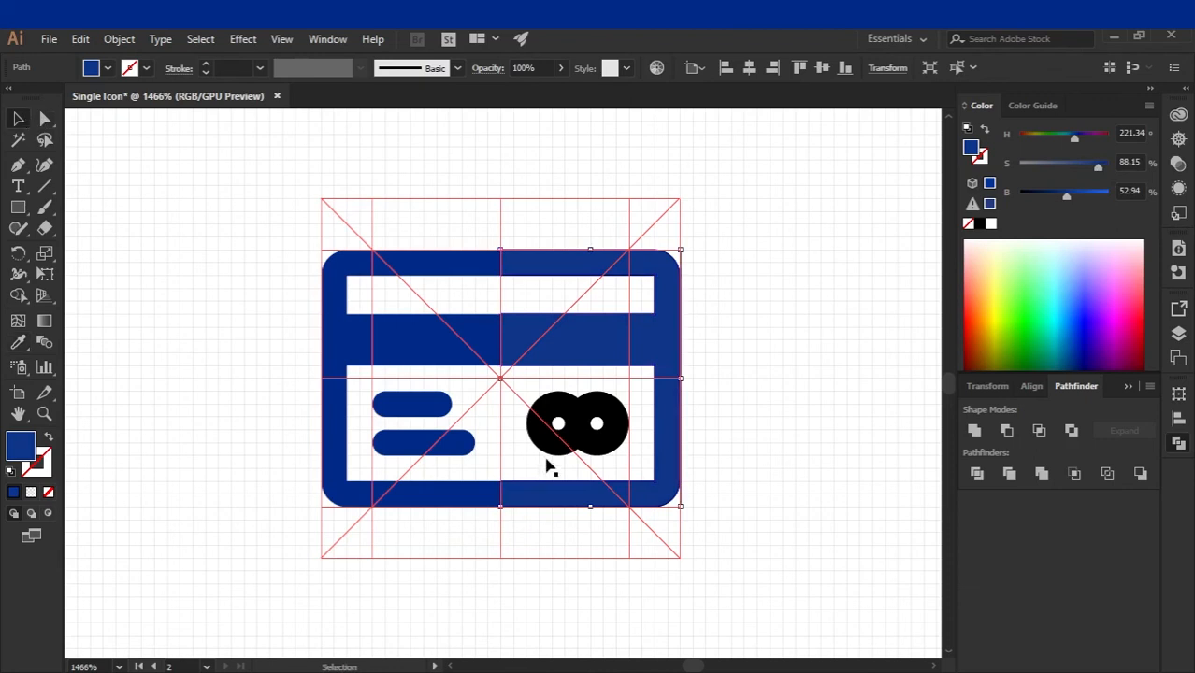
Fill the overlapping circles with the lighter blue sampled from the right half of the card frame.
click(718, 278)
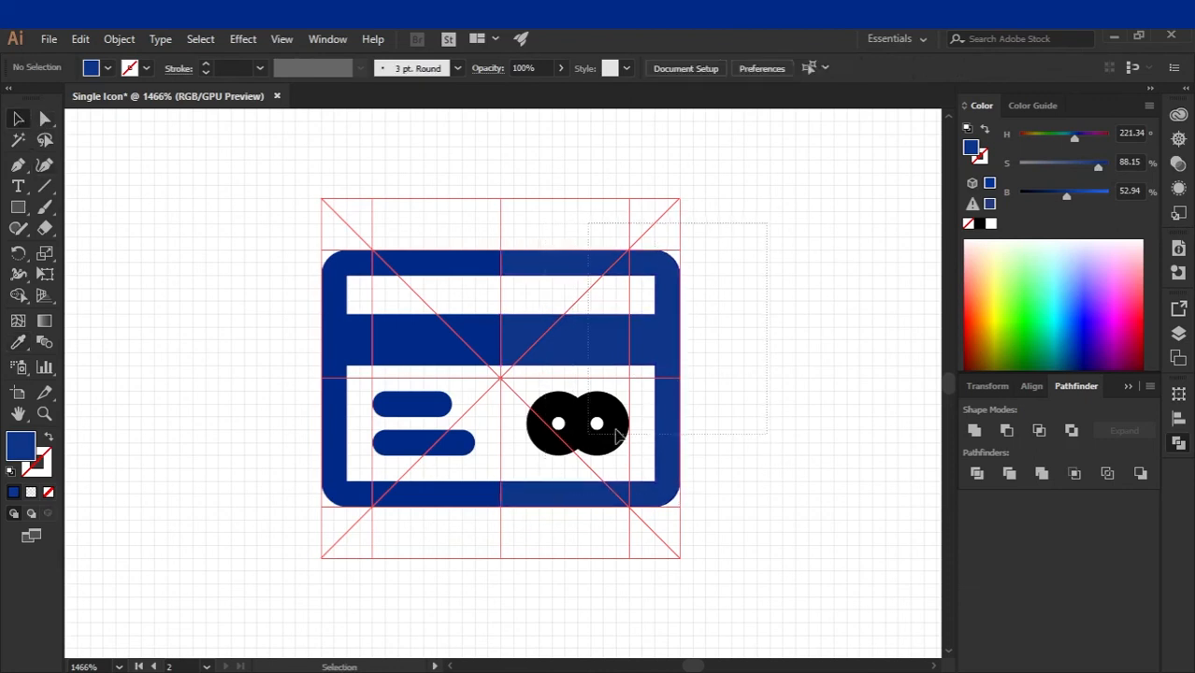
click(613, 430)
click(17, 344)
click(516, 271)
key(v)
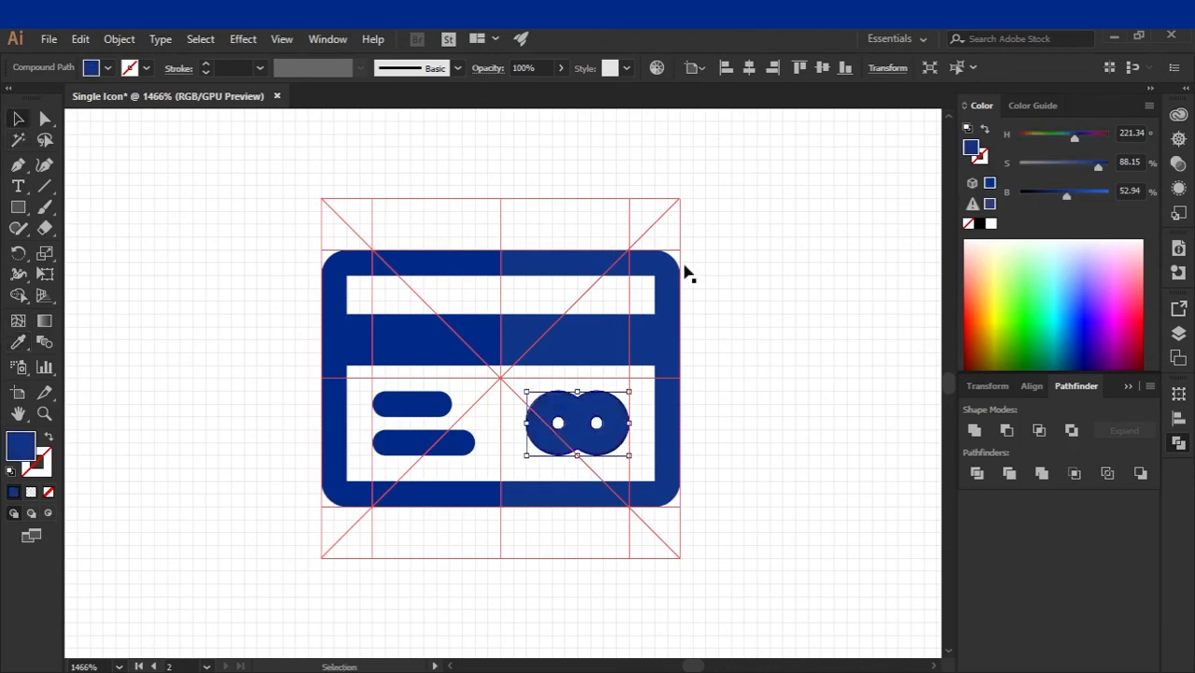
Group the right half of the card frame with the overlapping circles and deselect them.
drag(560, 512, 712, 416)
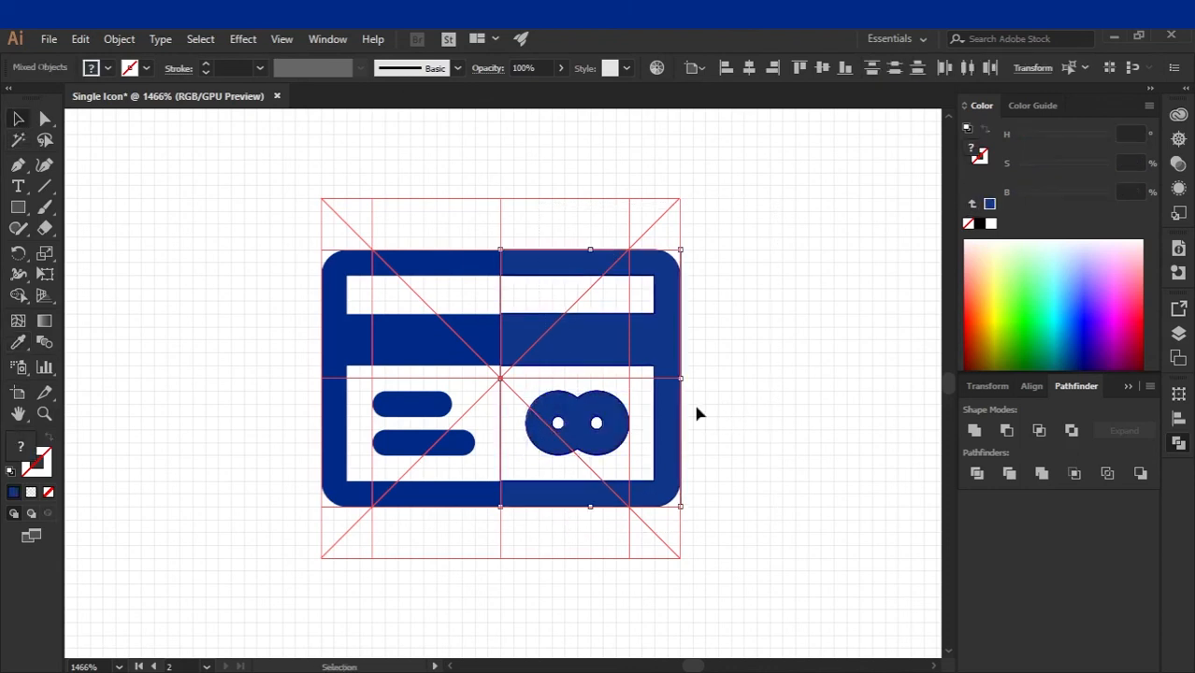
key(a)
click(729, 235)
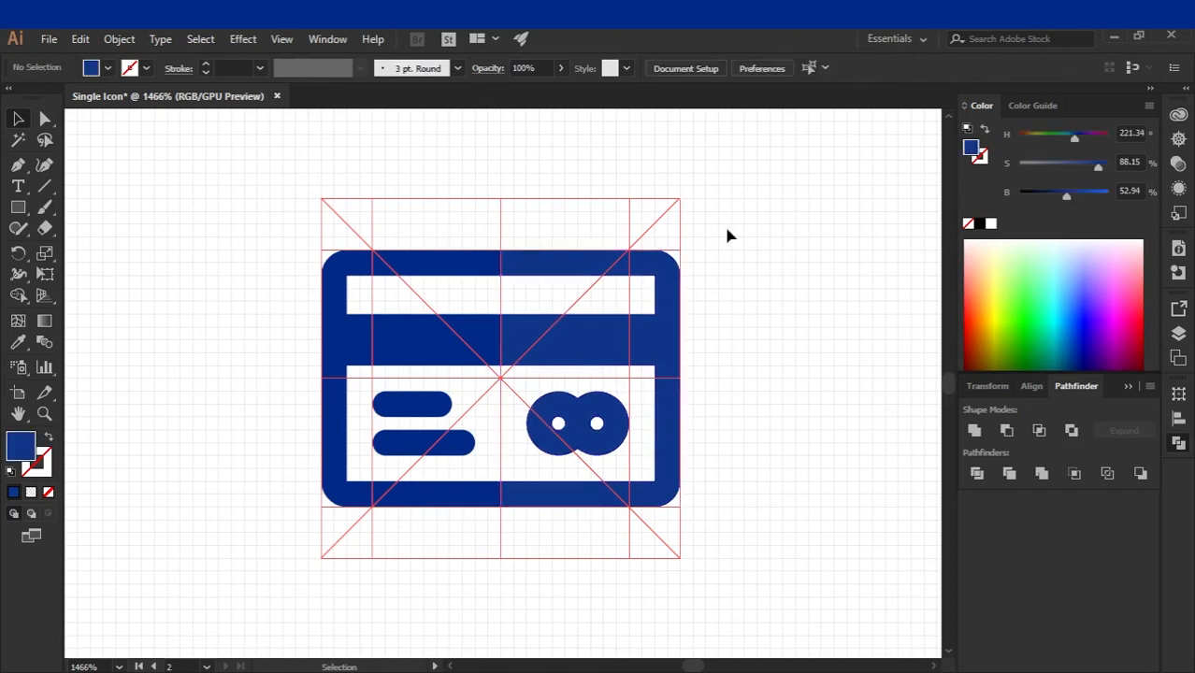
Hide the guides and the grid to leave only the two-tone blue card icon on the artboard.
right_click(720, 290)
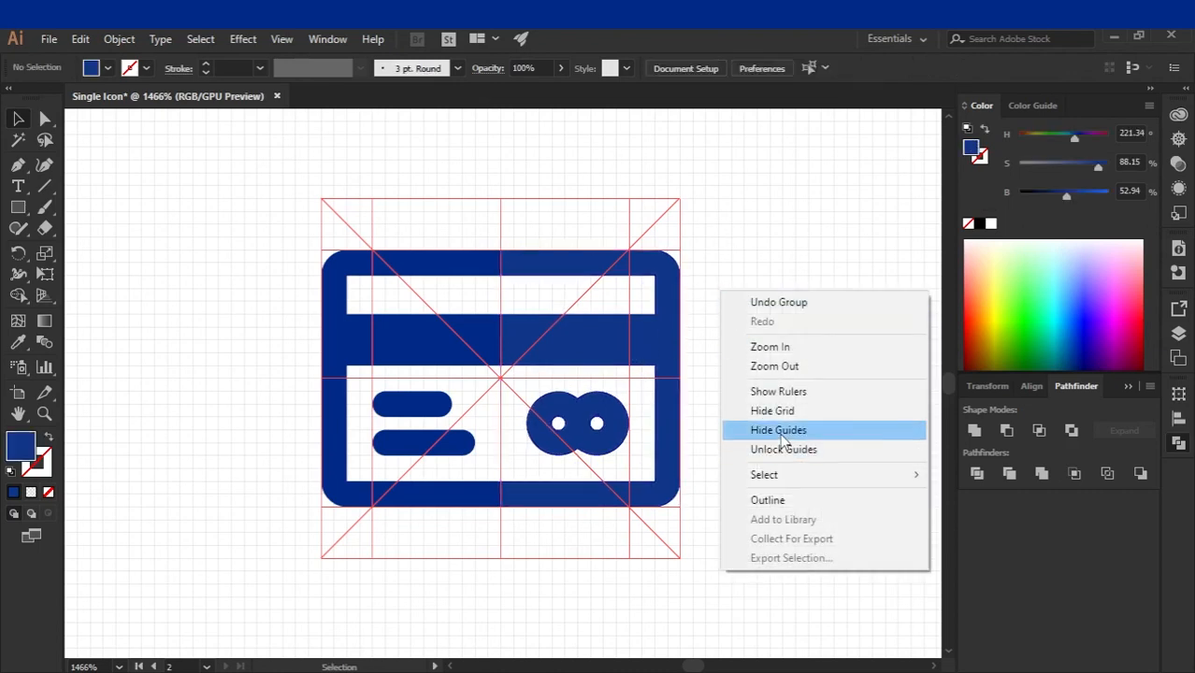
click(776, 427)
right_click(719, 379)
click(785, 488)
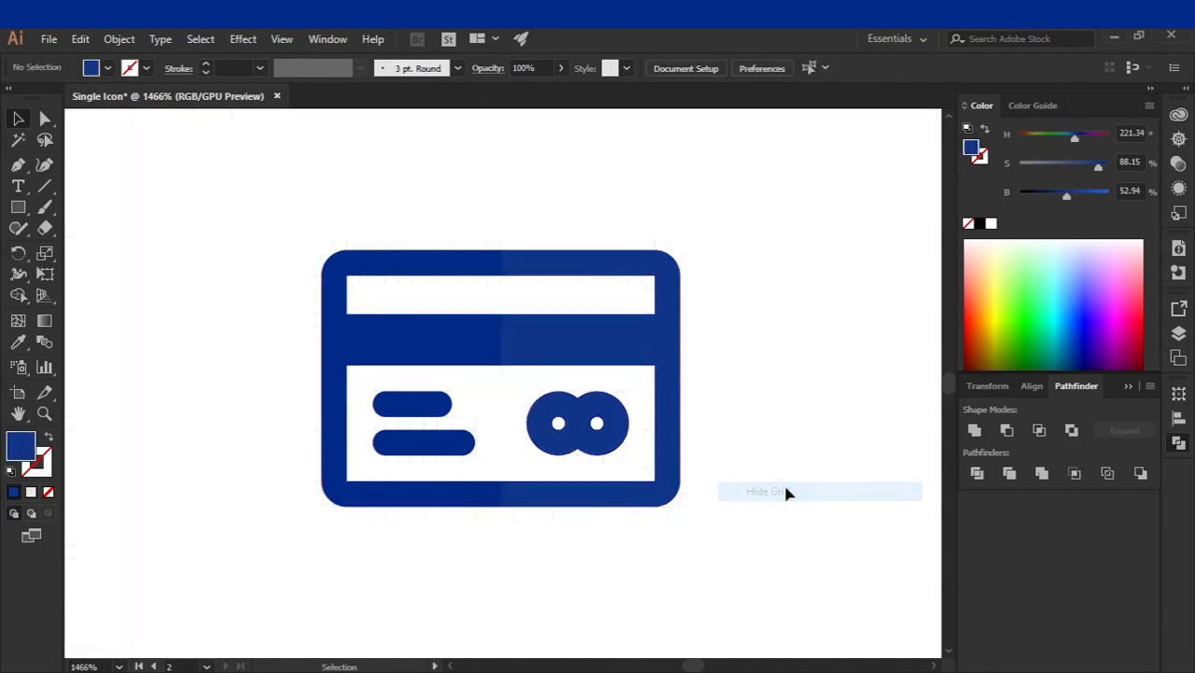